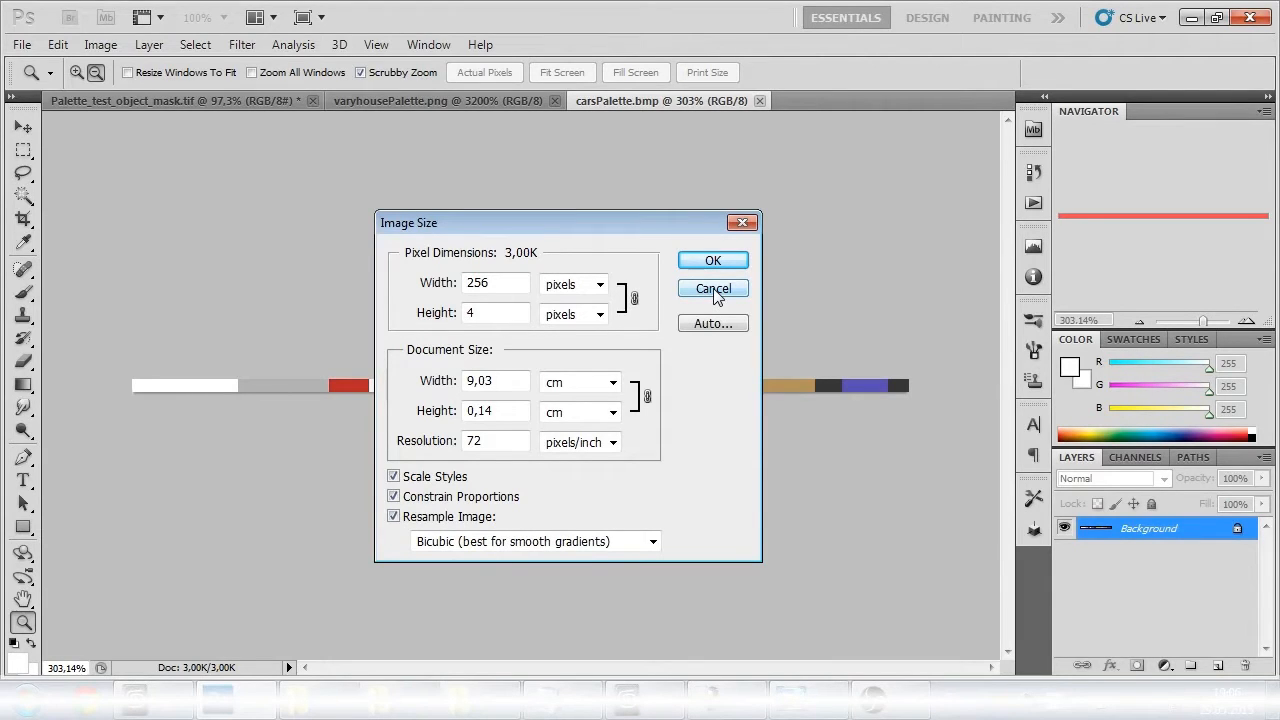
- Examine the pixel dimensions and the color strip of carsPalette.bmp
left_click(710, 260)
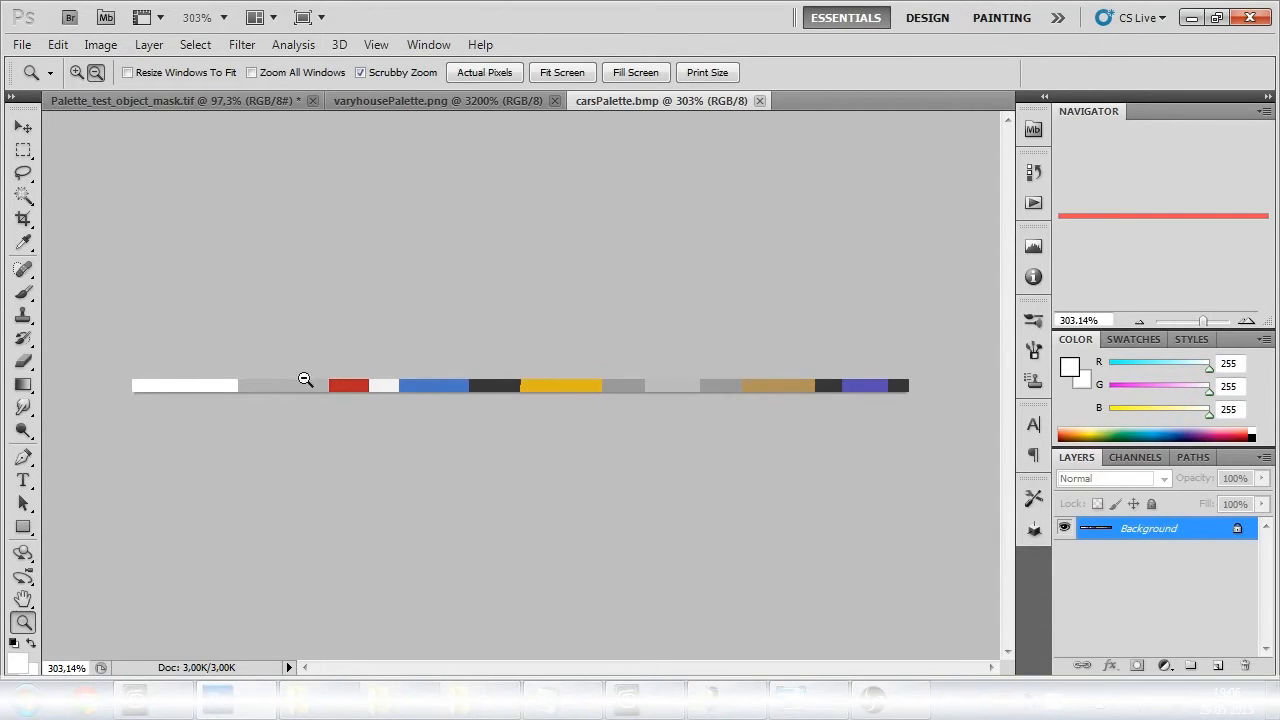
left_click_drag(179, 409, 591, 434)
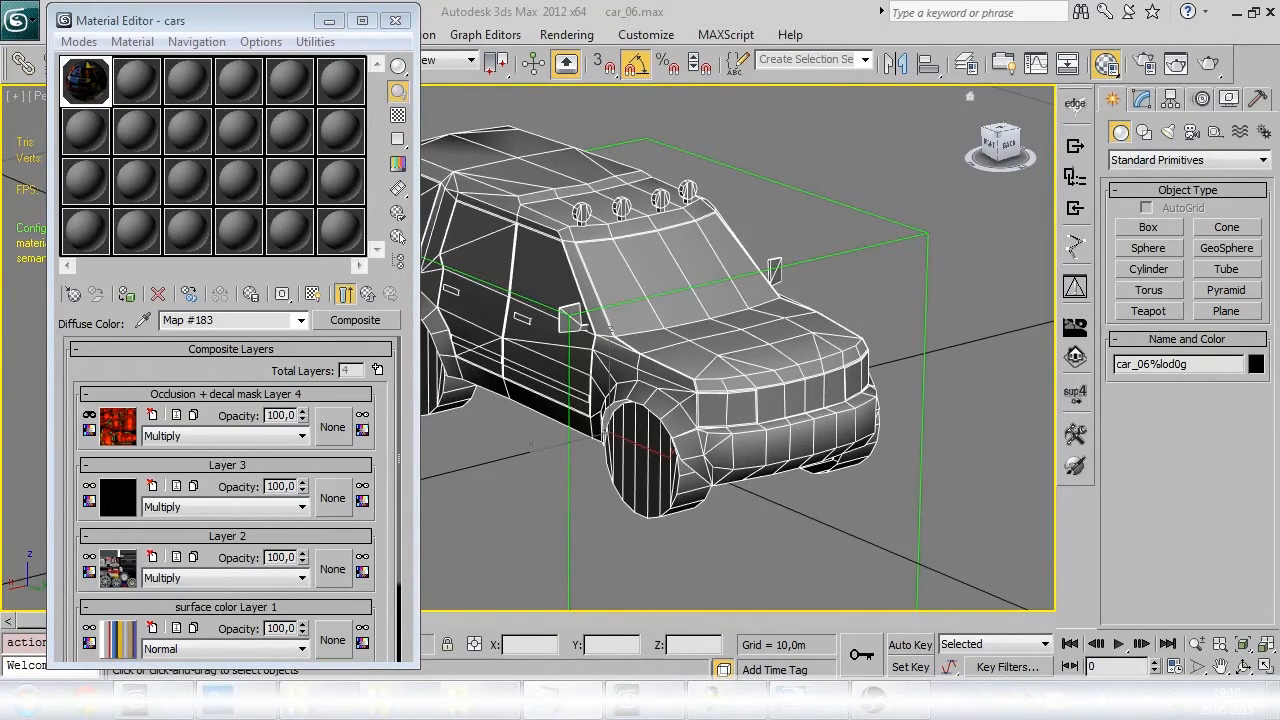
- In 3ds Max, minimize the Material Editor and select the car model in the perspective viewport
left_click(862, 310)
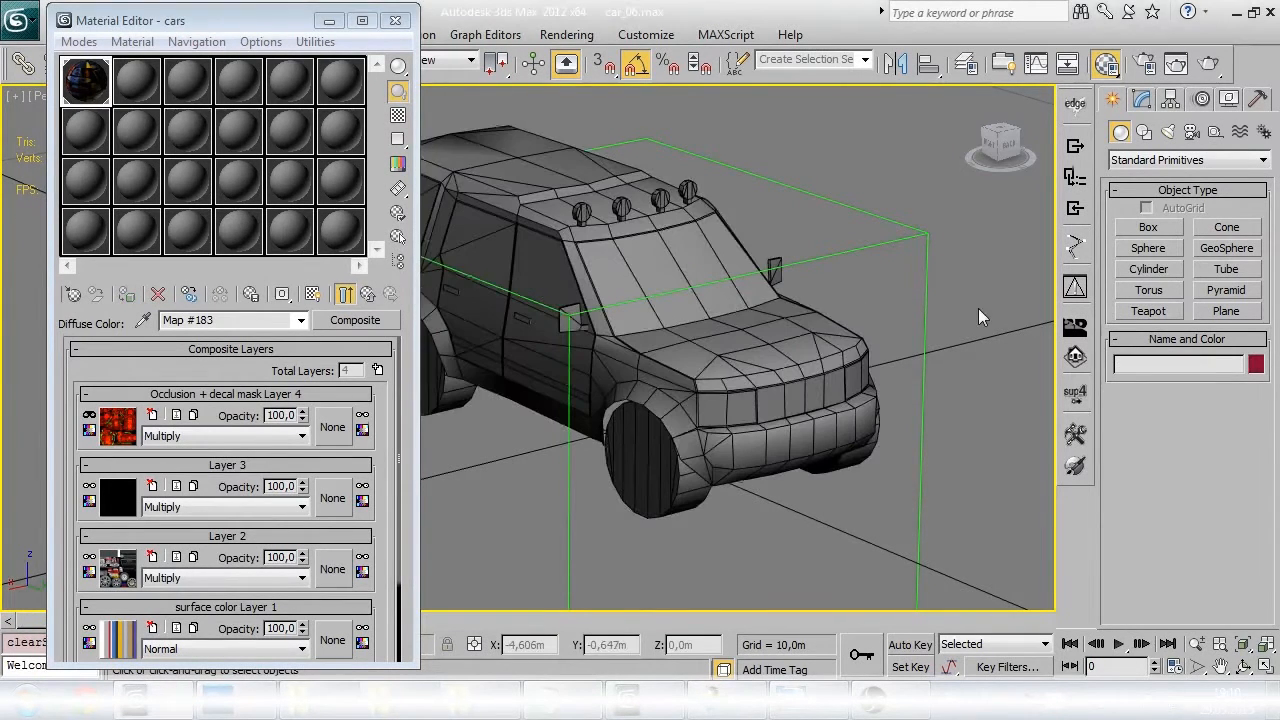
left_click(330, 21)
left_click(906, 294)
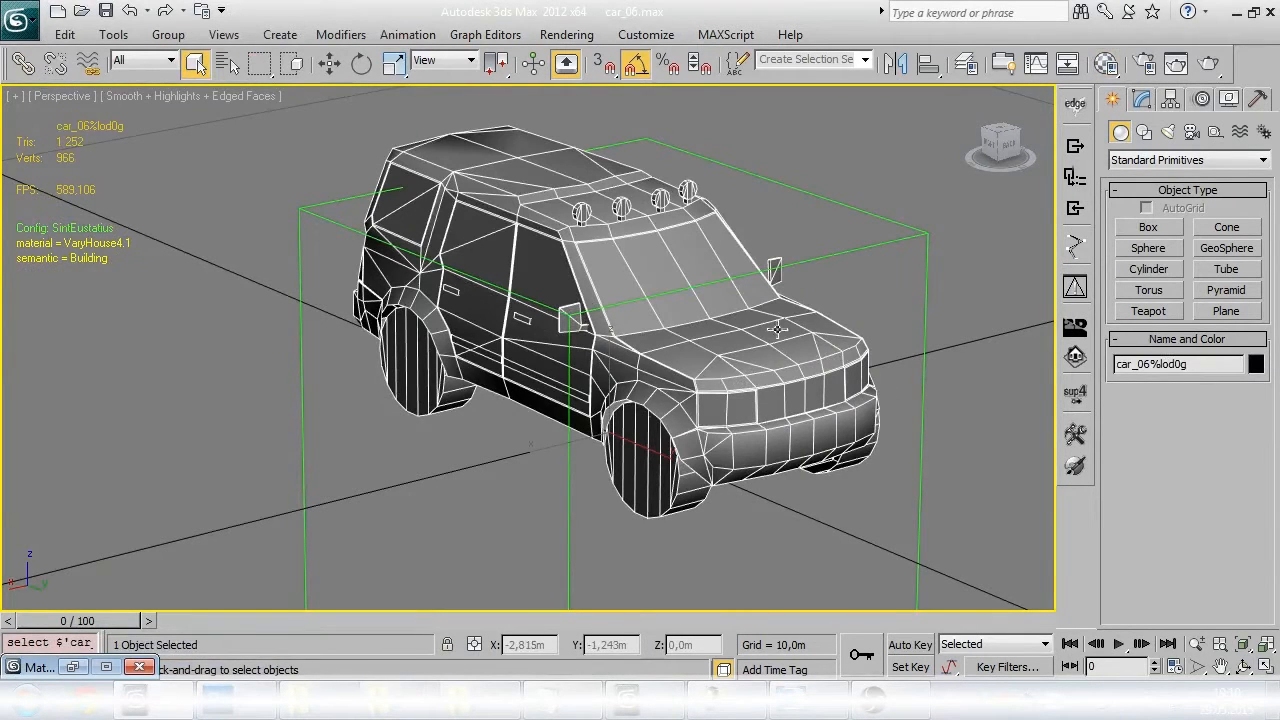
- Try to add the line "shaderDefine = USE_COLOR_PALETTE" to the car's user-defined object properties, and discard the change
left_click(830, 449)
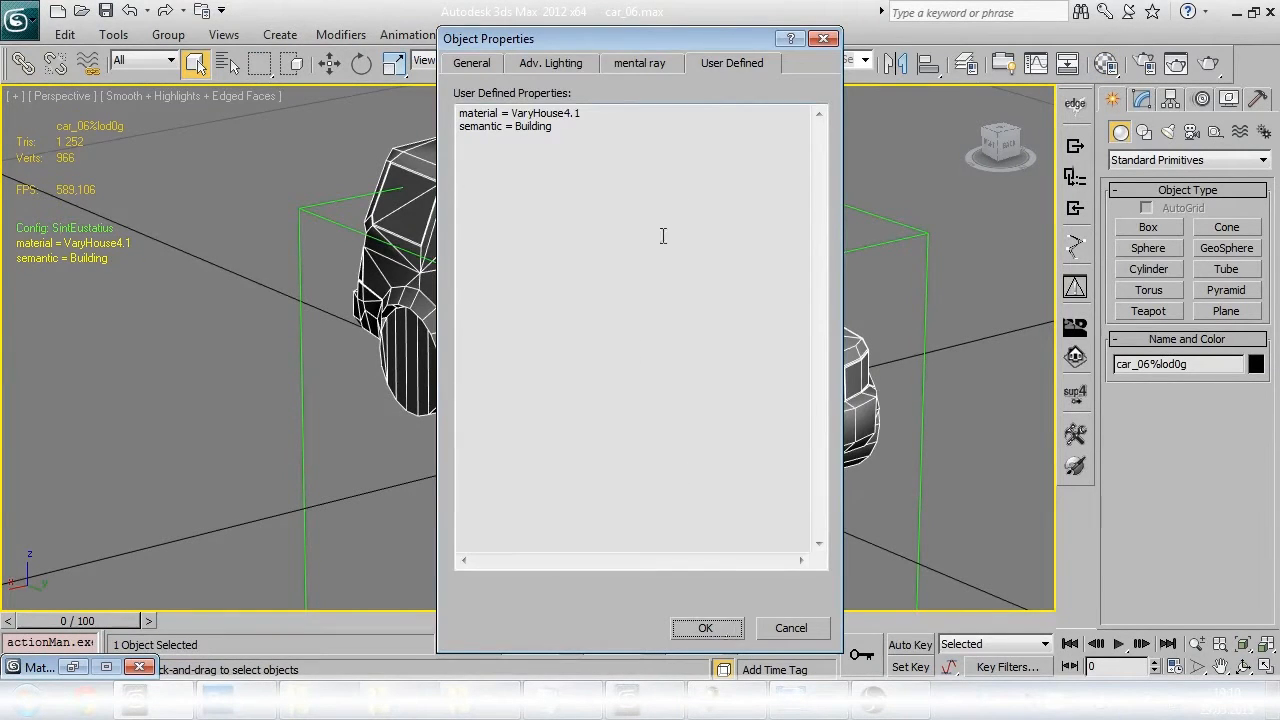
left_click(626, 135)
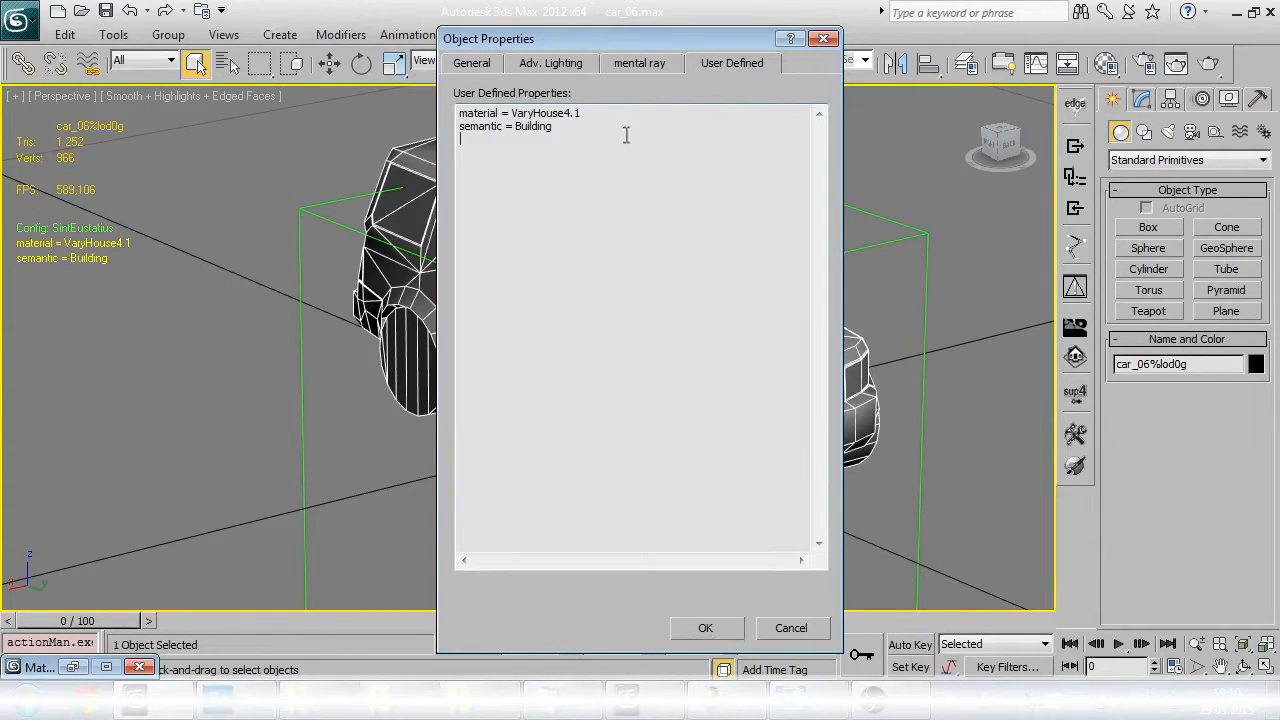
type("shaderDefine = USE_COLOR_PALETTE")
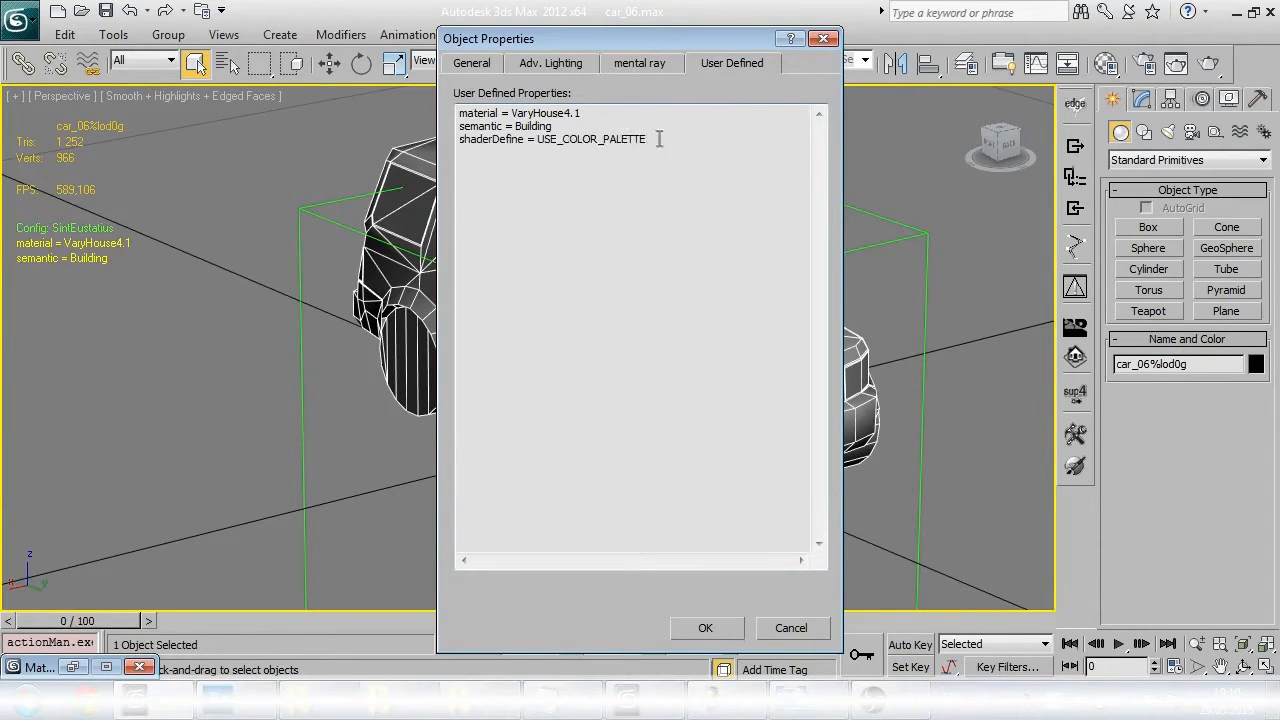
left_click_drag(659, 139, 460, 147)
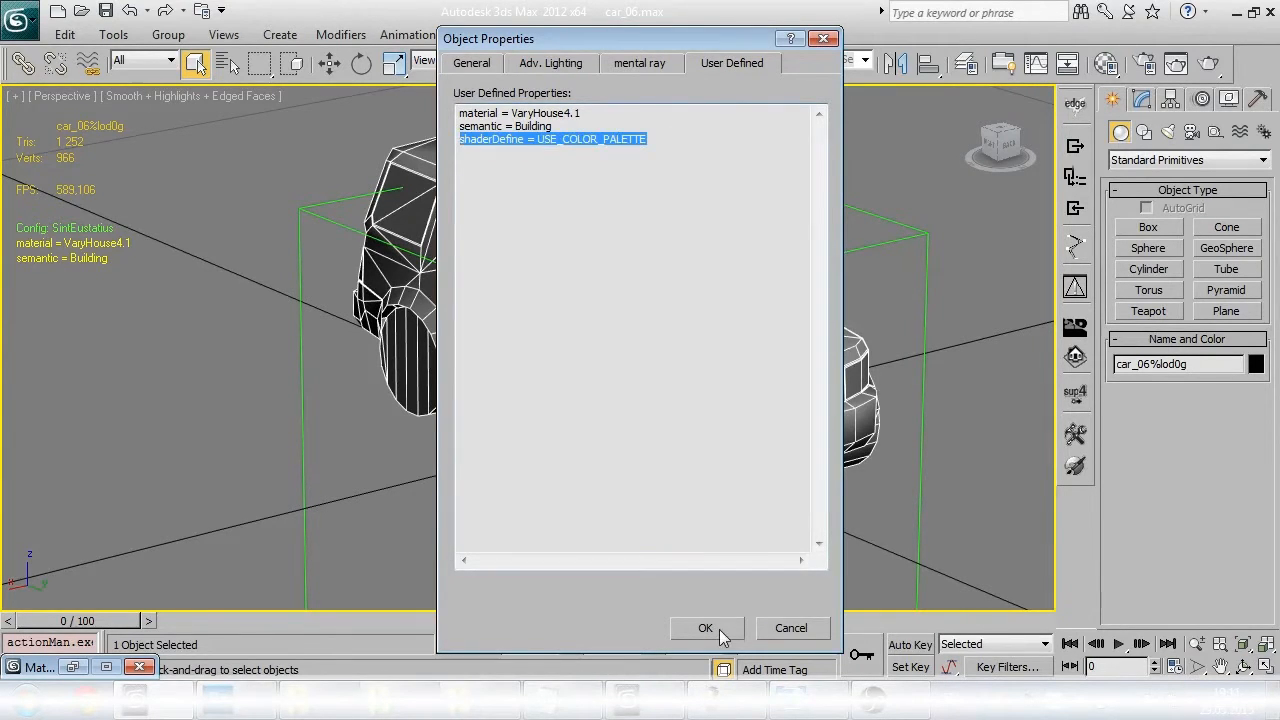
left_click(778, 630)
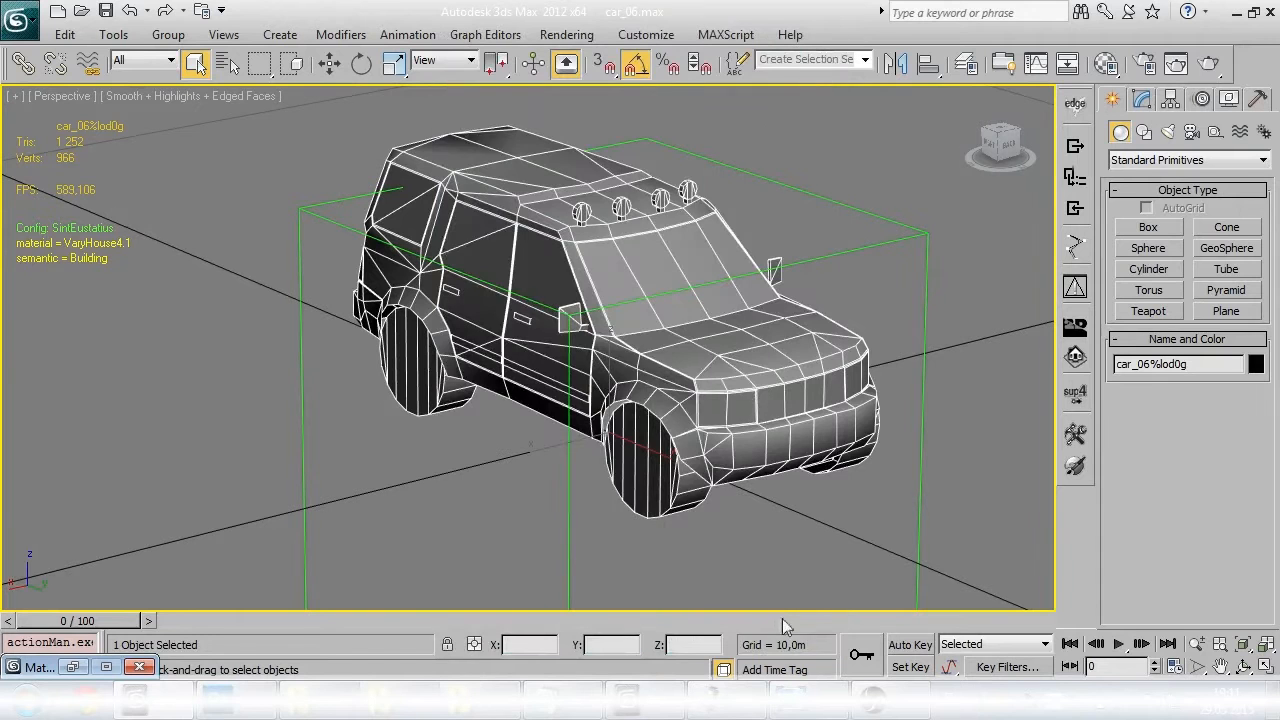
left_click(956, 421)
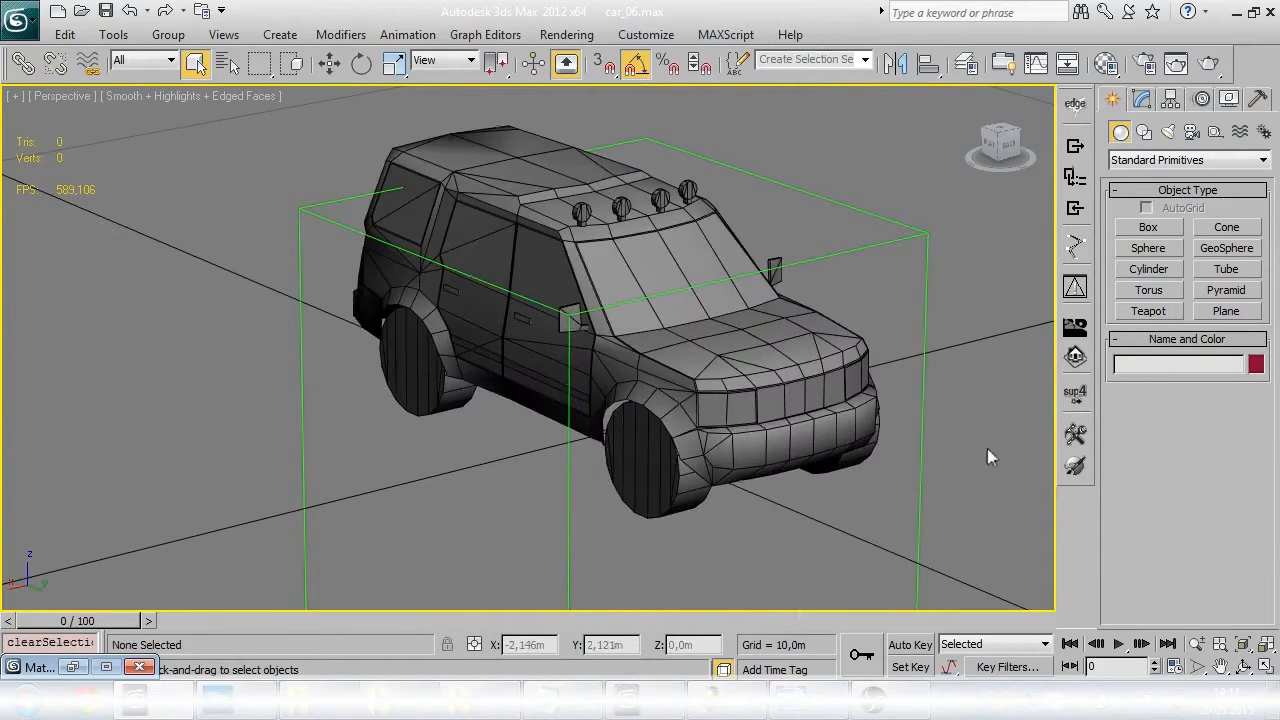
- Enable the USE_COLOR_PALETTE shader define for node car_06%lod0g in the Model Editor and close it
left_click(1075, 435)
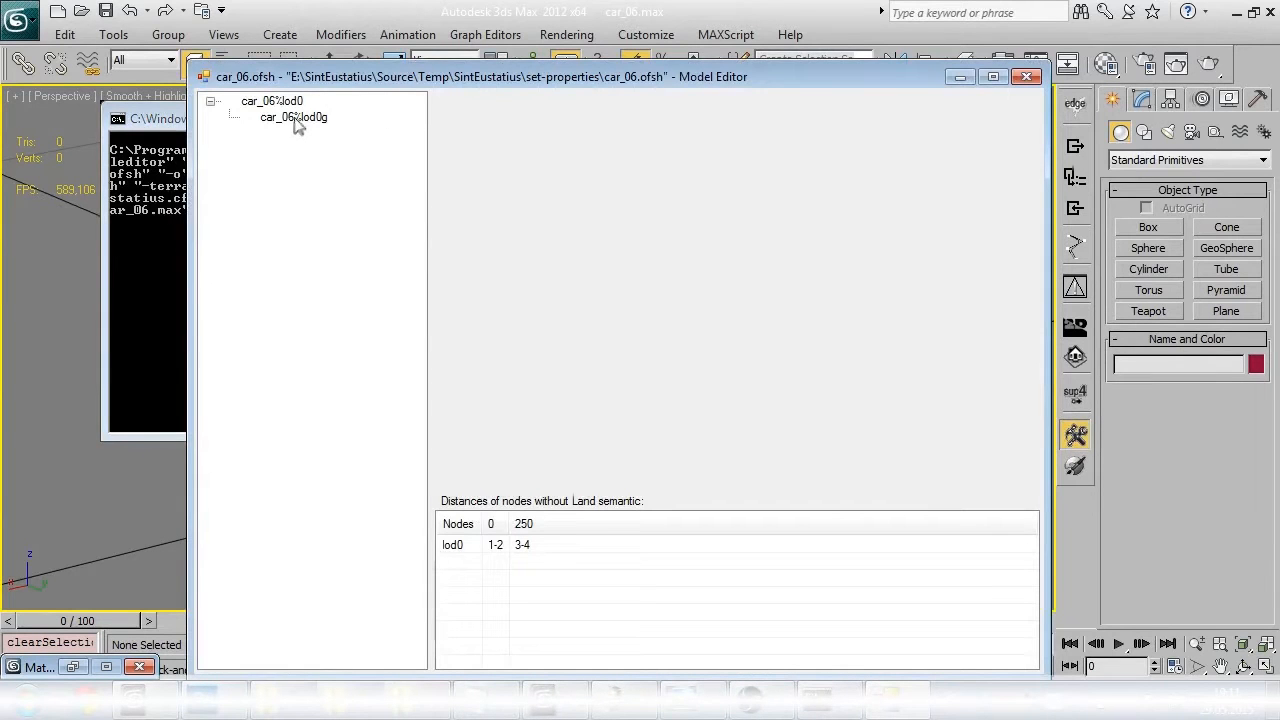
left_click(296, 119)
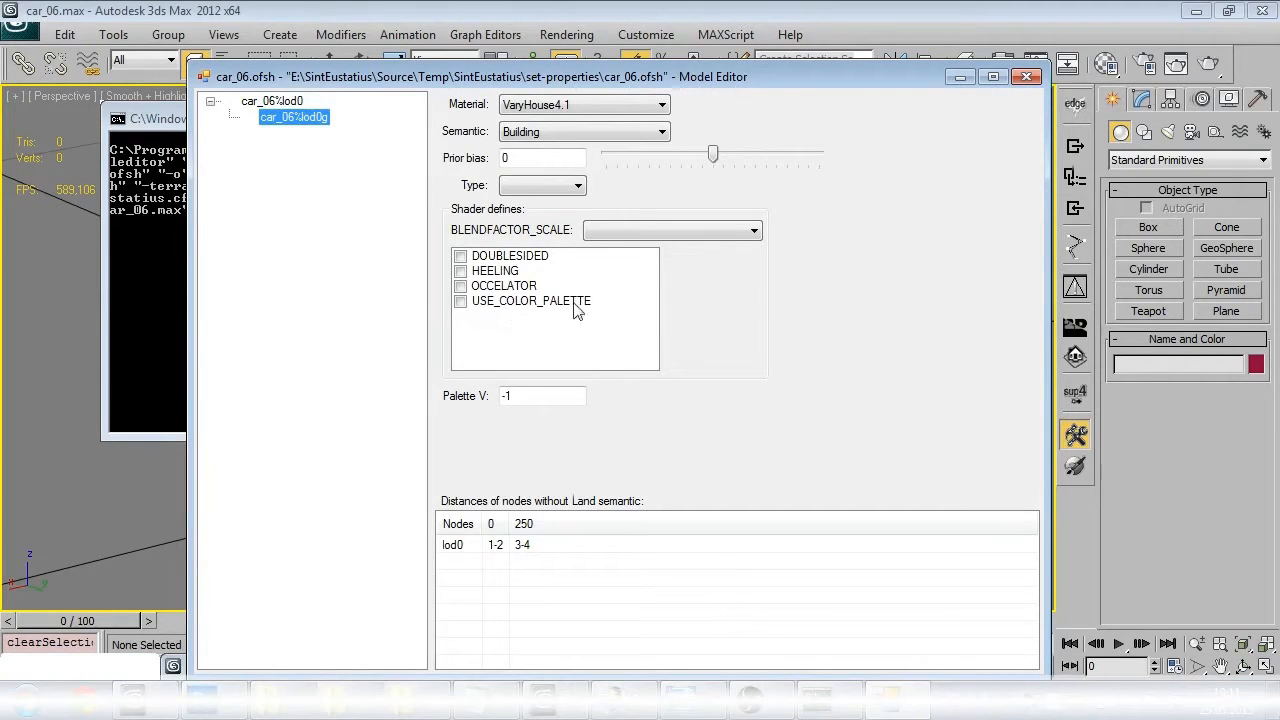
left_click(461, 302)
left_click(1027, 77)
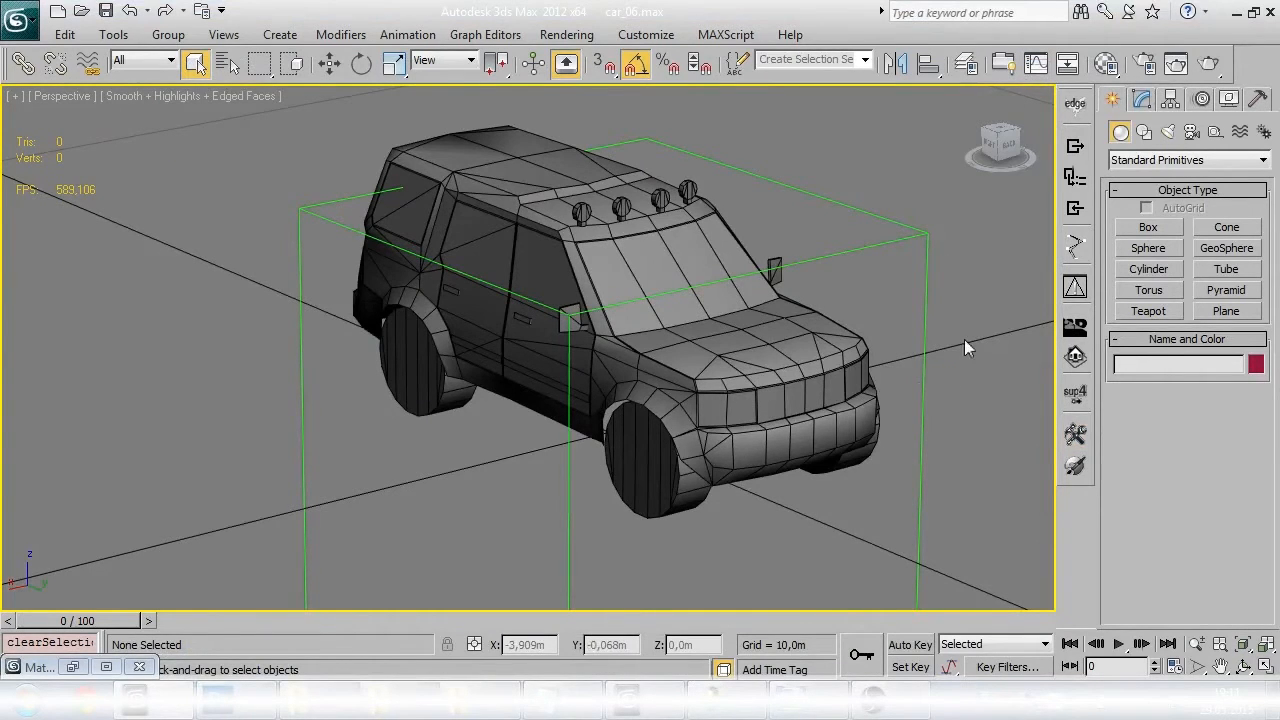
- Launch the PROJECT9 preview of the car model and inspect its coloring up close
left_click(1075, 394)
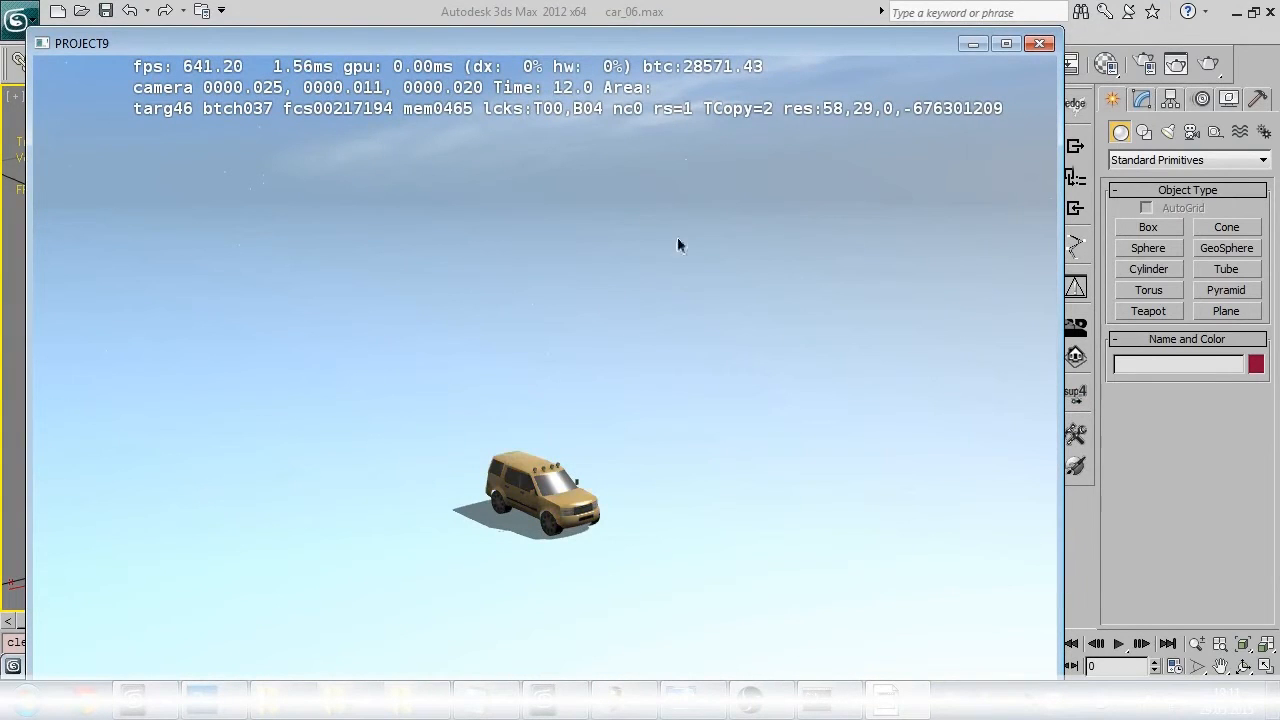
left_click_drag(668, 46, 682, 34)
left_click_drag(655, 140, 602, 308)
key("w")
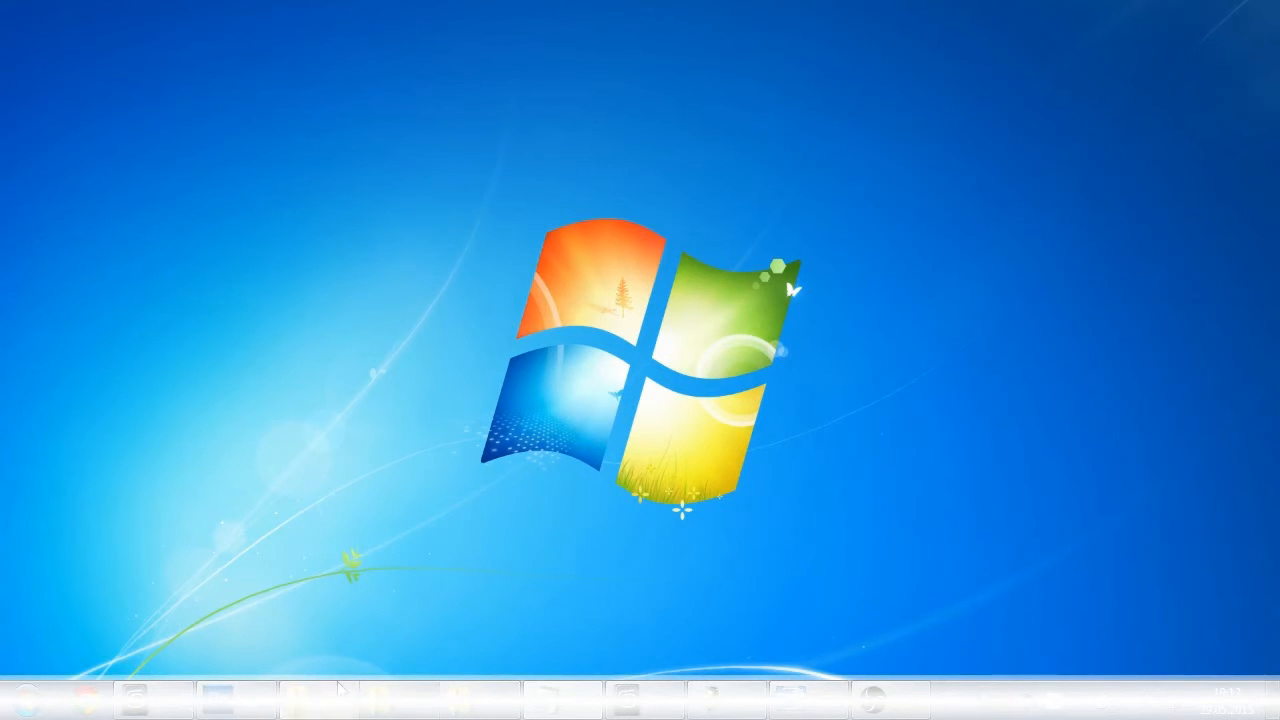
- In Windows Explorer, locate the varyhousePalette file in the TerrainPalette folder under ObjectsSamples\Source
left_click(343, 688)
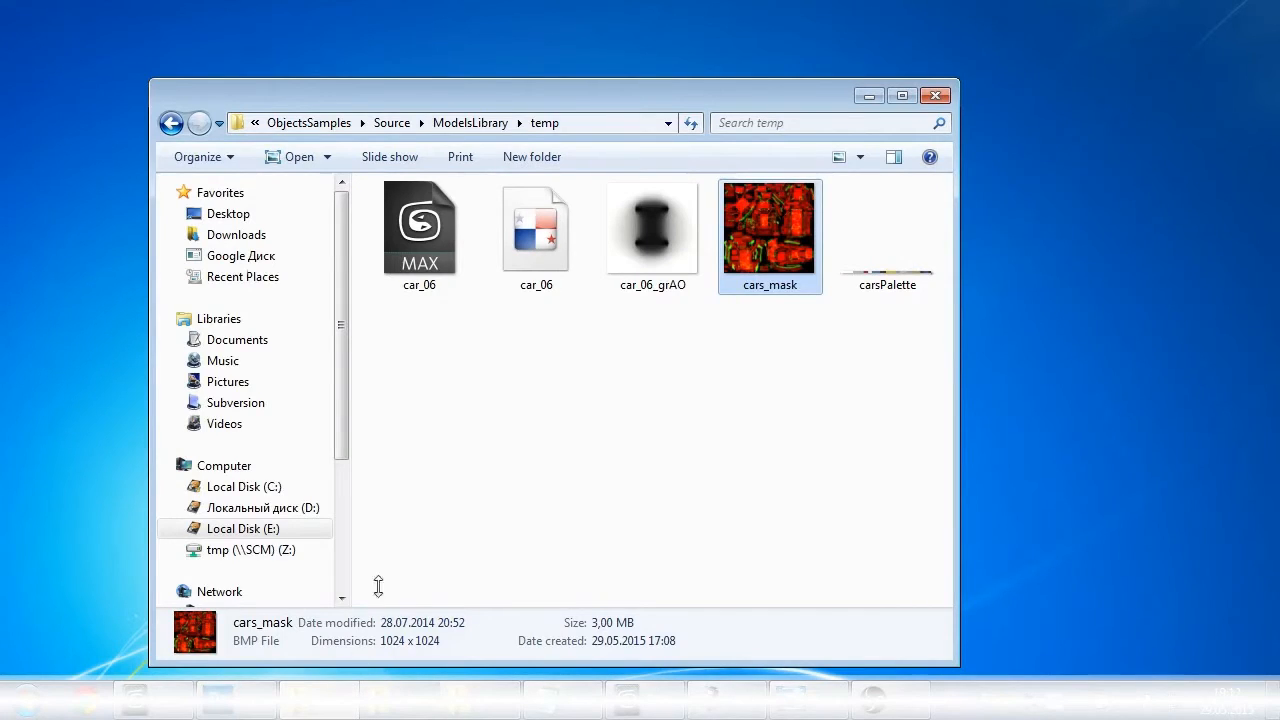
left_click(472, 122)
left_click(462, 122)
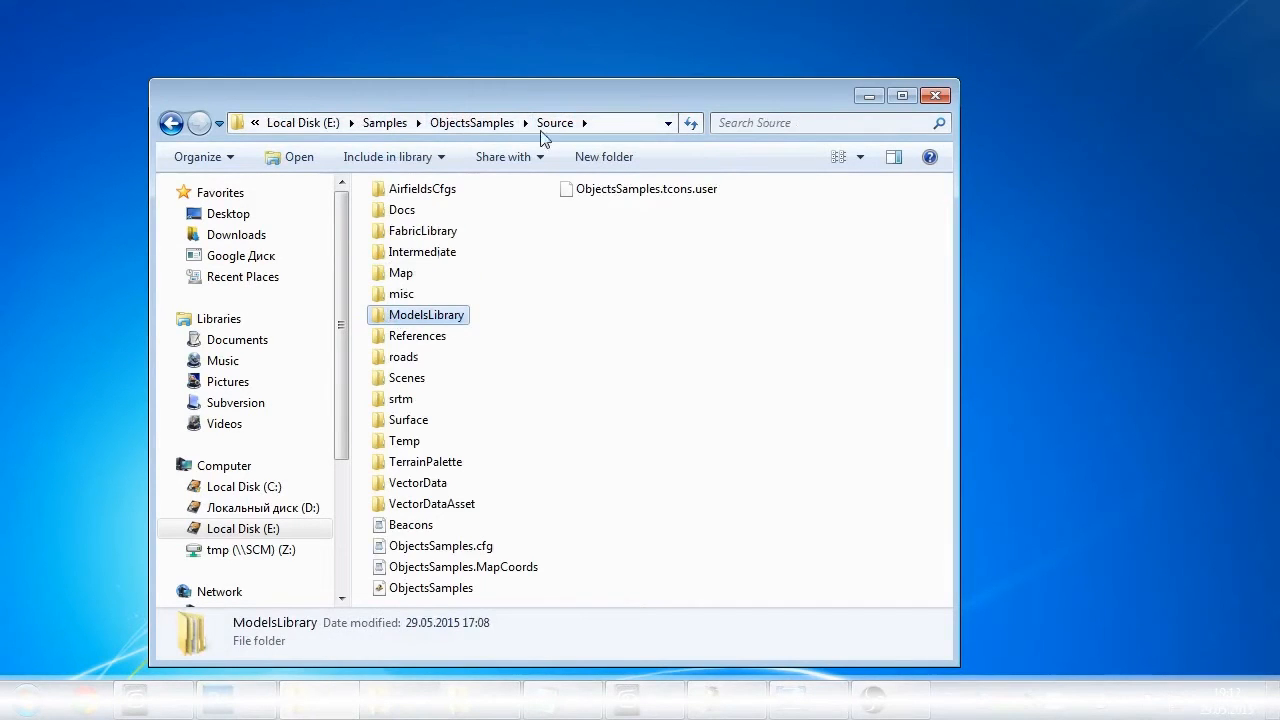
left_click(445, 461)
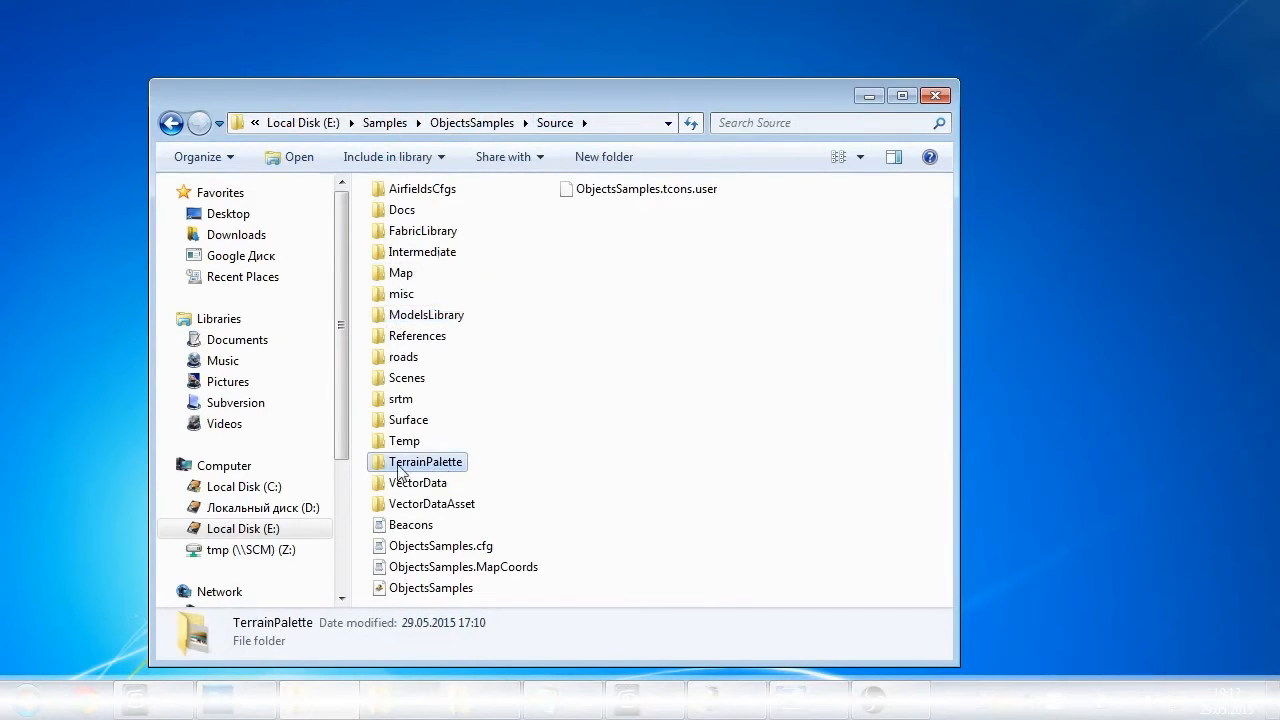
double_click(459, 470)
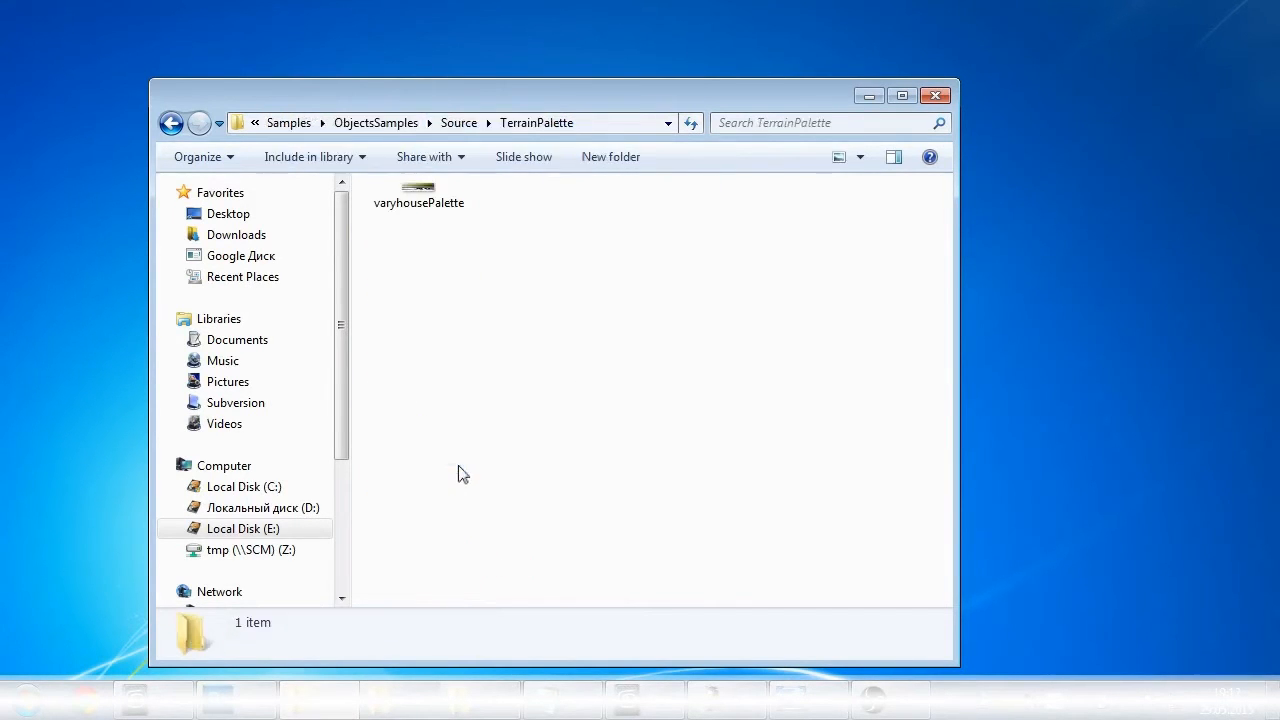
left_click(418, 215)
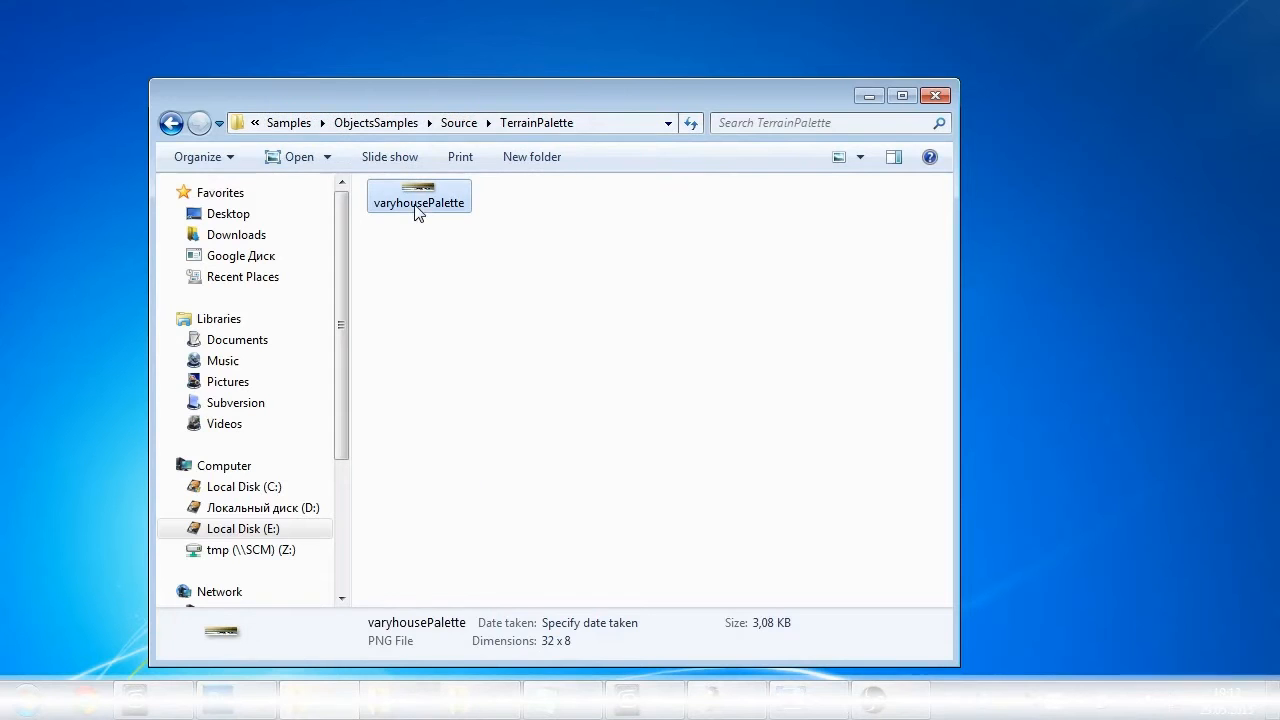
left_click(868, 96)
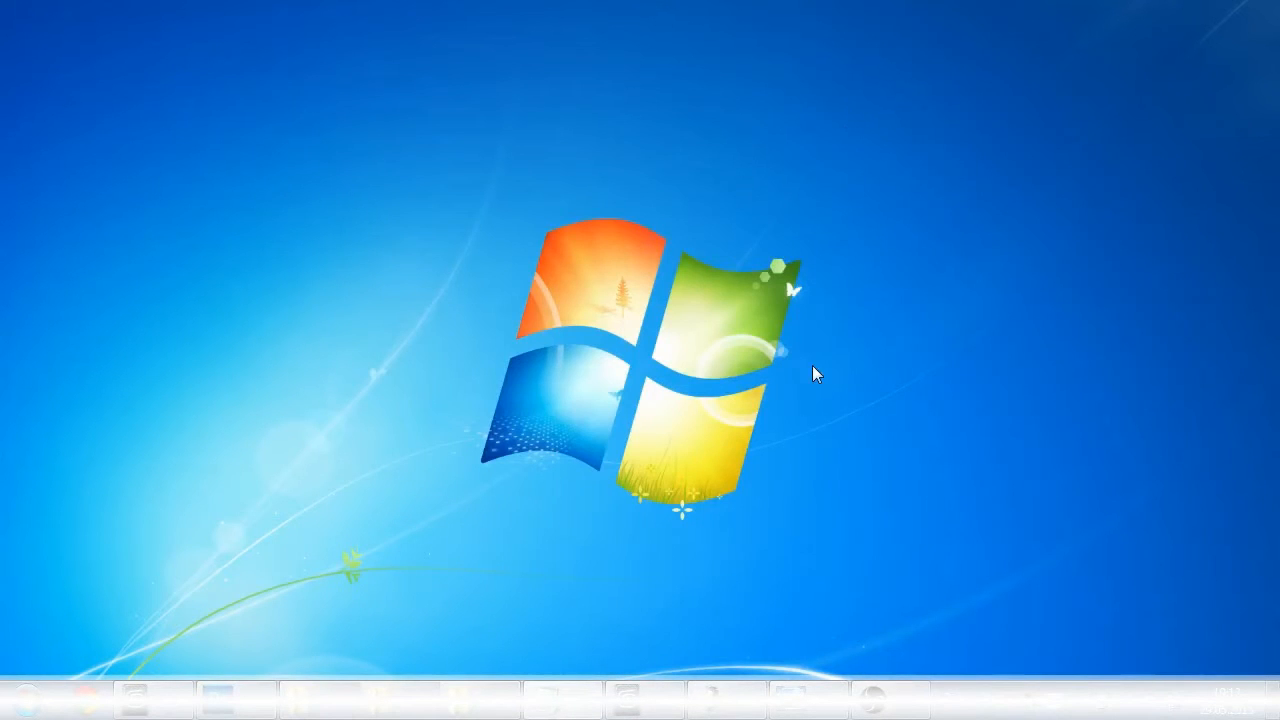
- In Terrain Constructor, add a texture archive to vfstextures named TerrainPalette, copying the name from the matching source folder
left_click(735, 698)
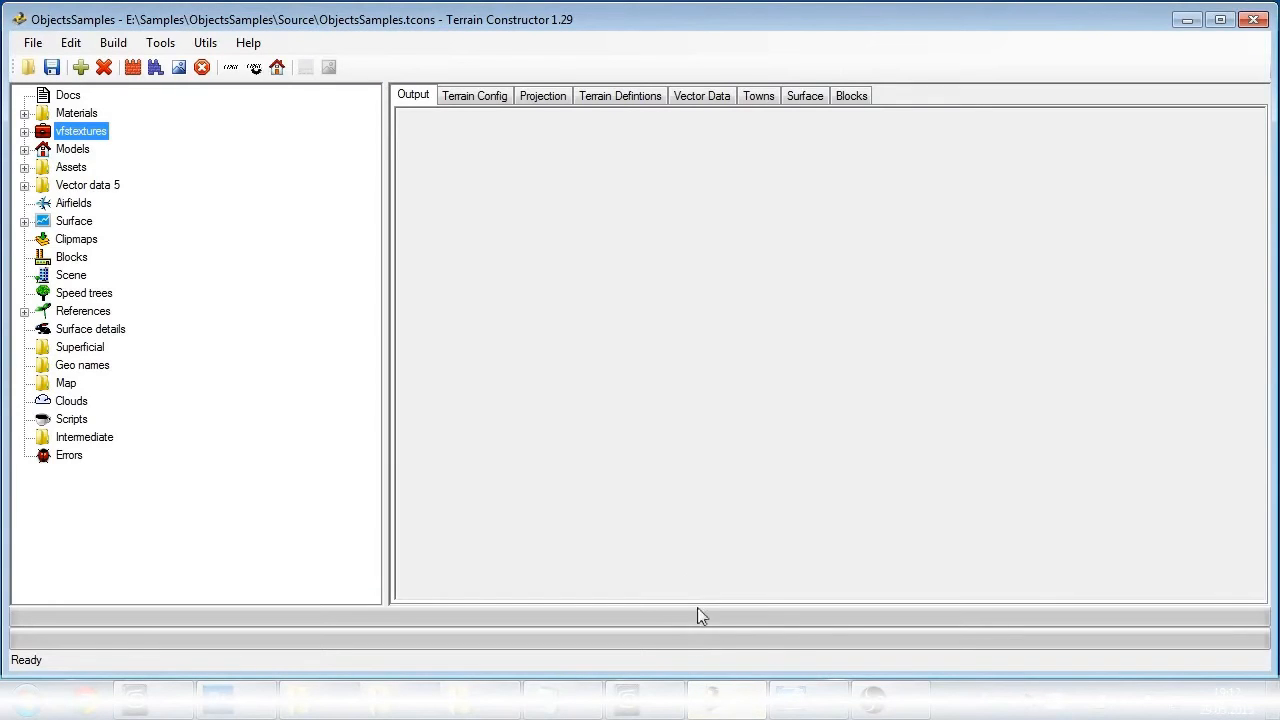
left_click(24, 131)
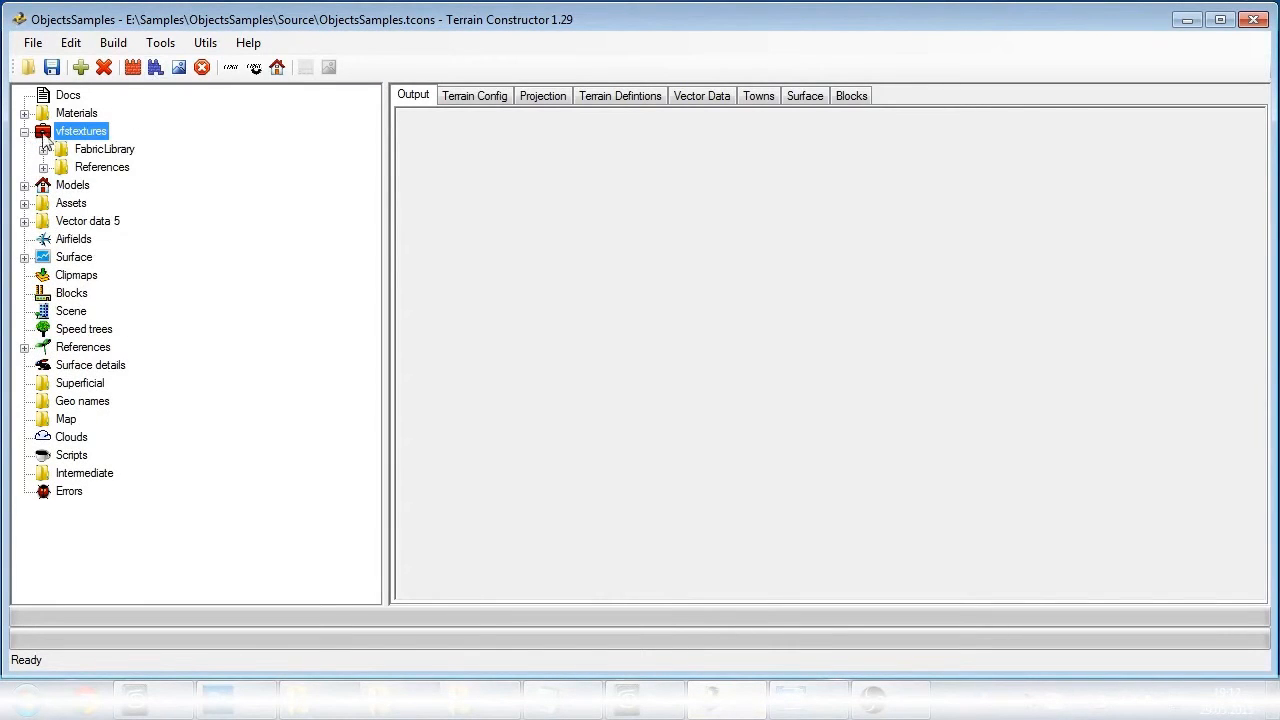
right_click(72, 138)
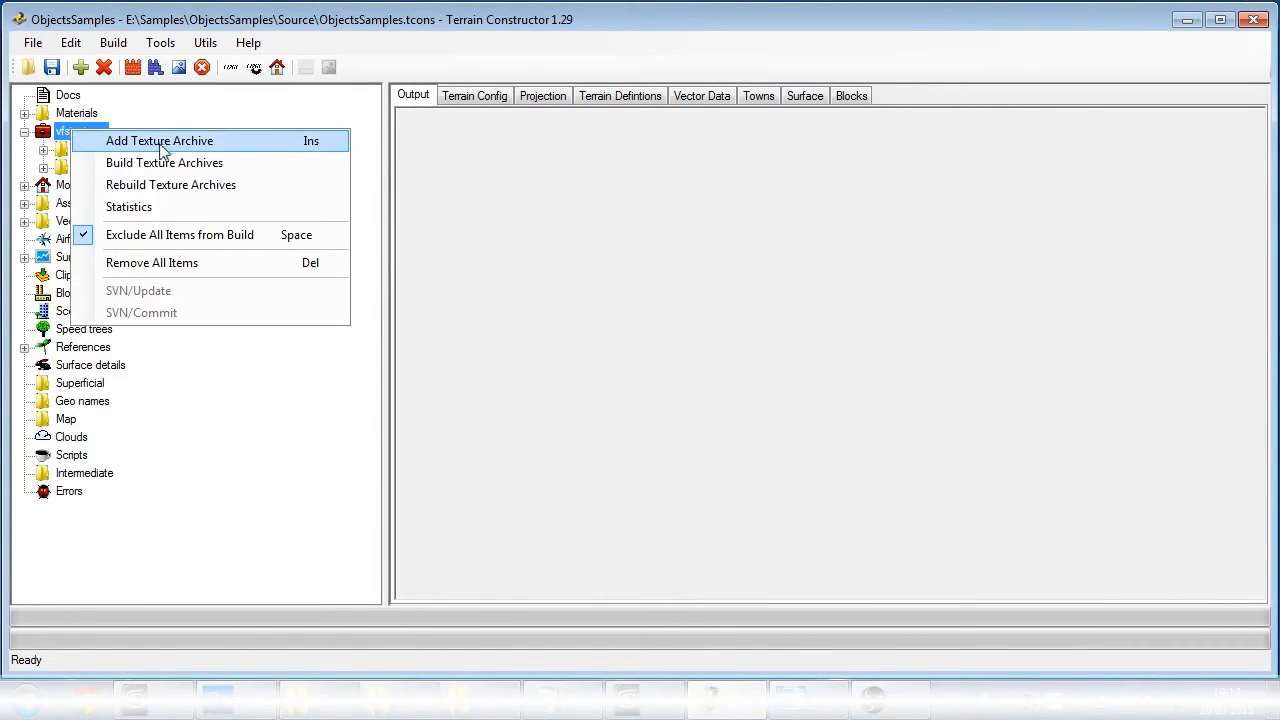
left_click(190, 141)
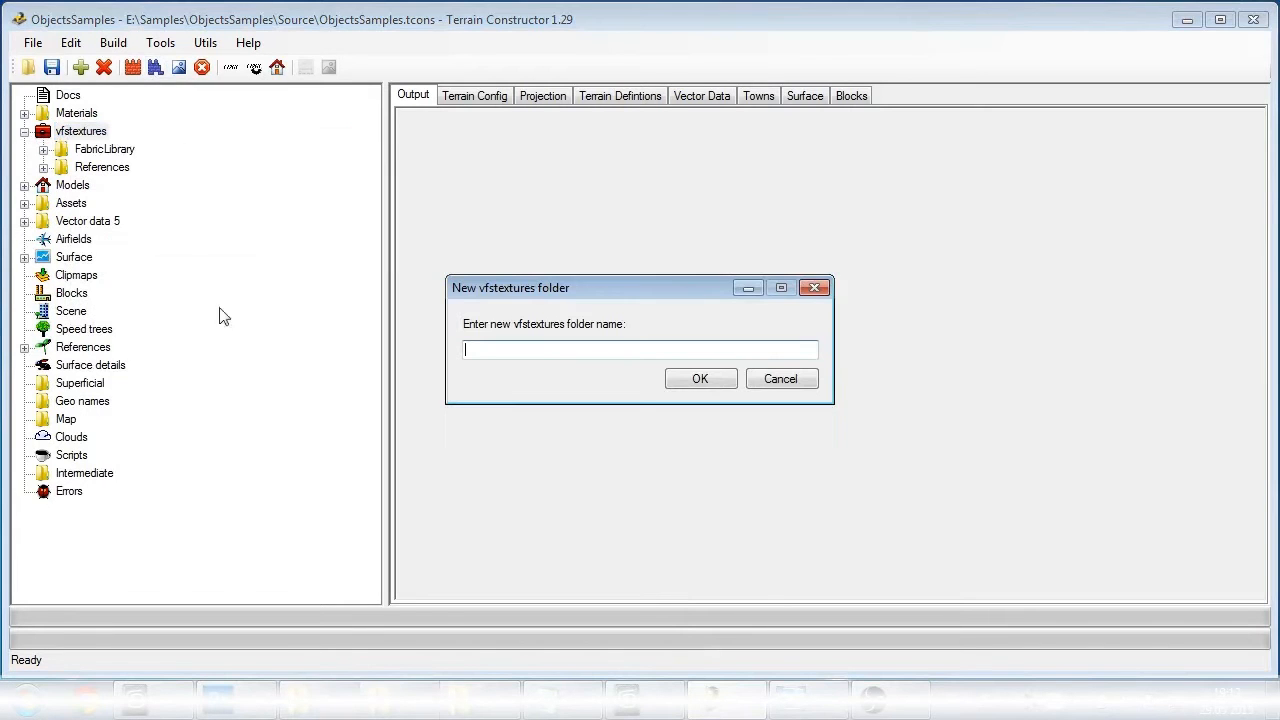
key("Return")
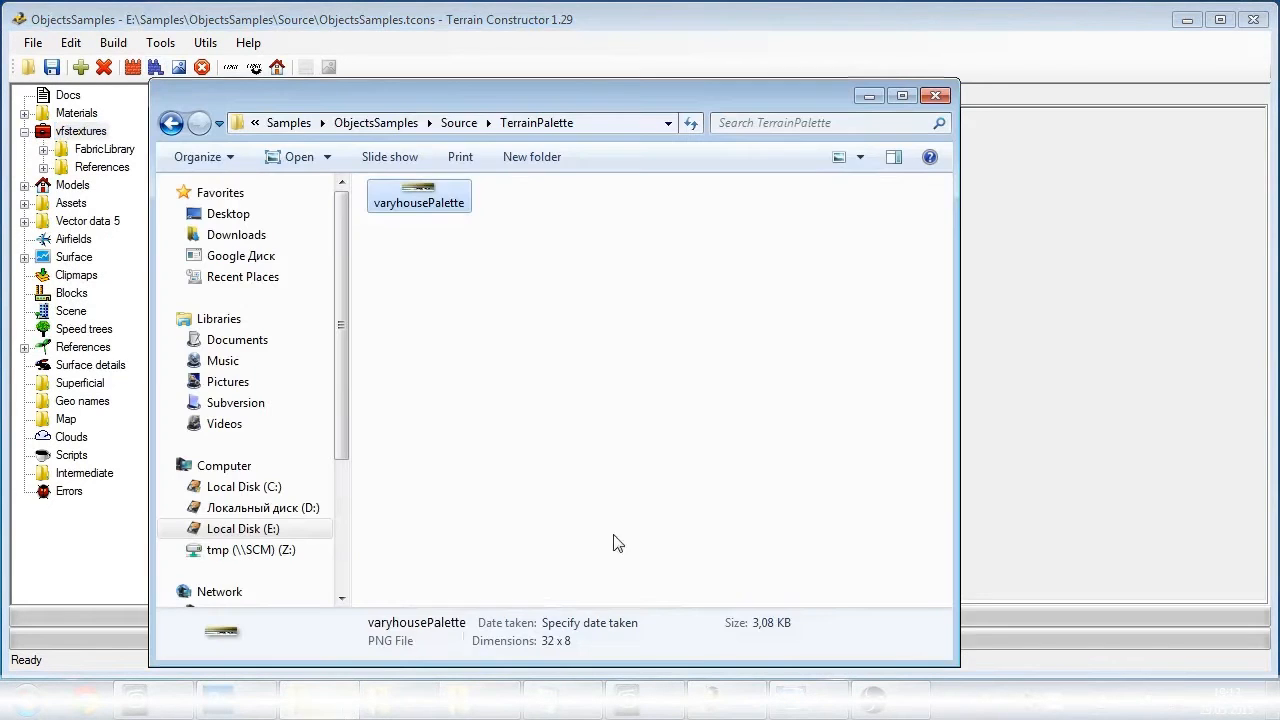
left_click(458, 122)
left_click(425, 462)
key("ctrl+c")
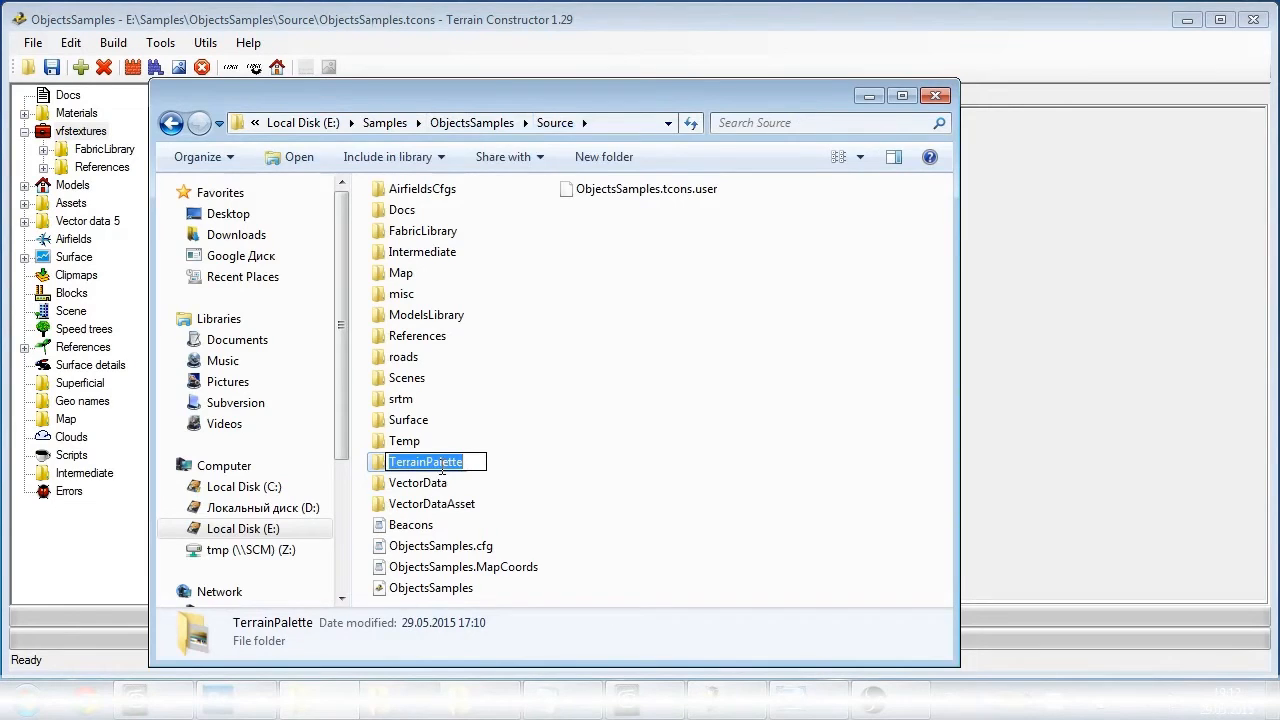
left_click(701, 28)
key("ctrl+v")
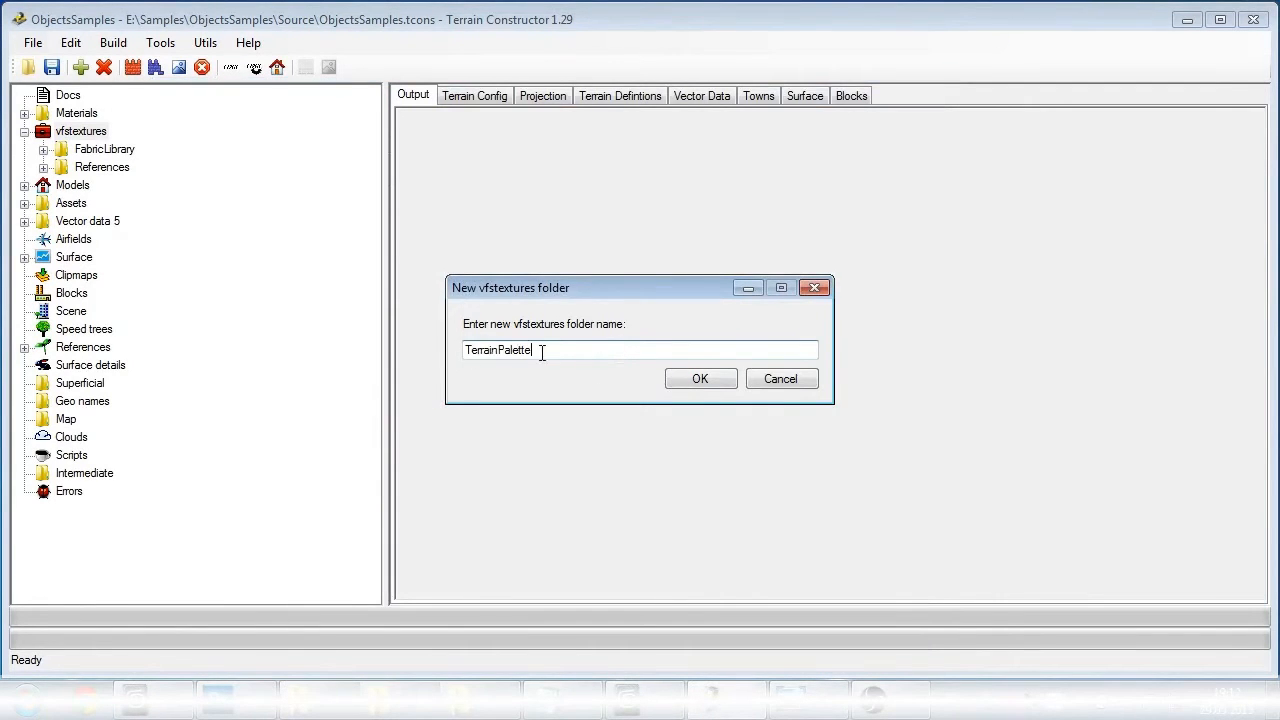
left_click(683, 376)
- Add the varyhousePalette texture file to the TerrainPalette archive
left_click(100, 190)
right_click(100, 193)
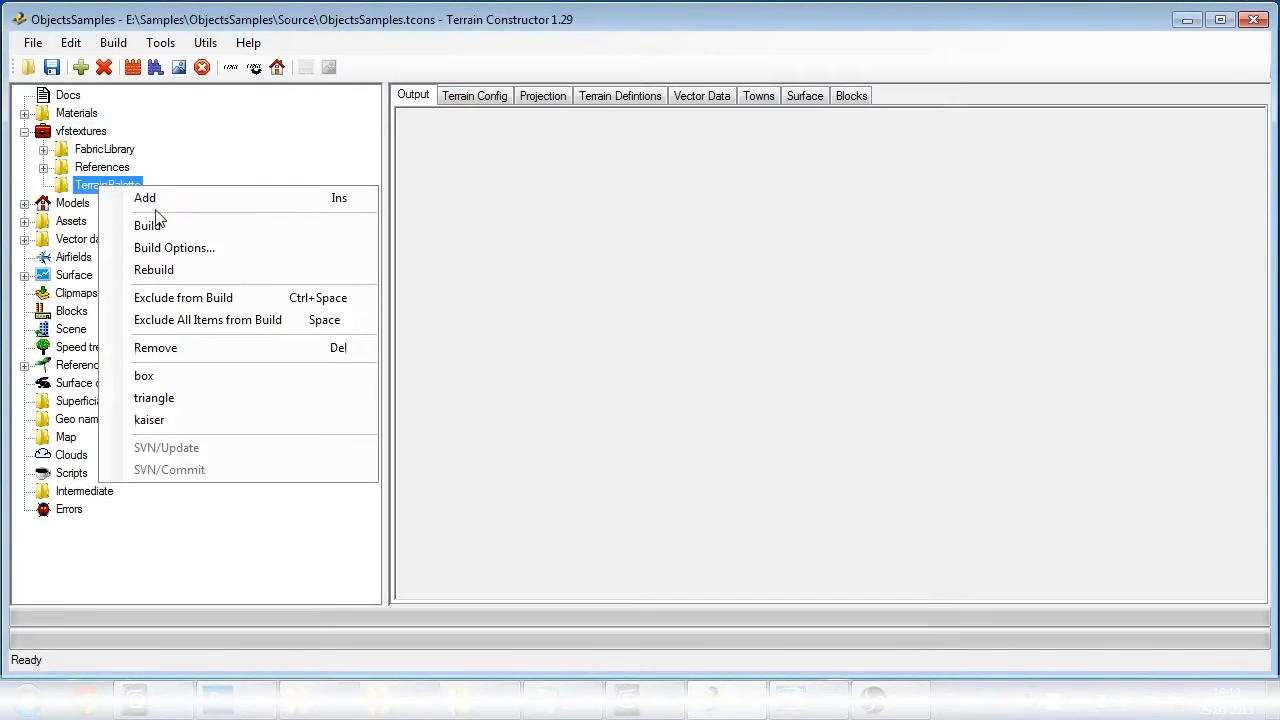
left_click(158, 224)
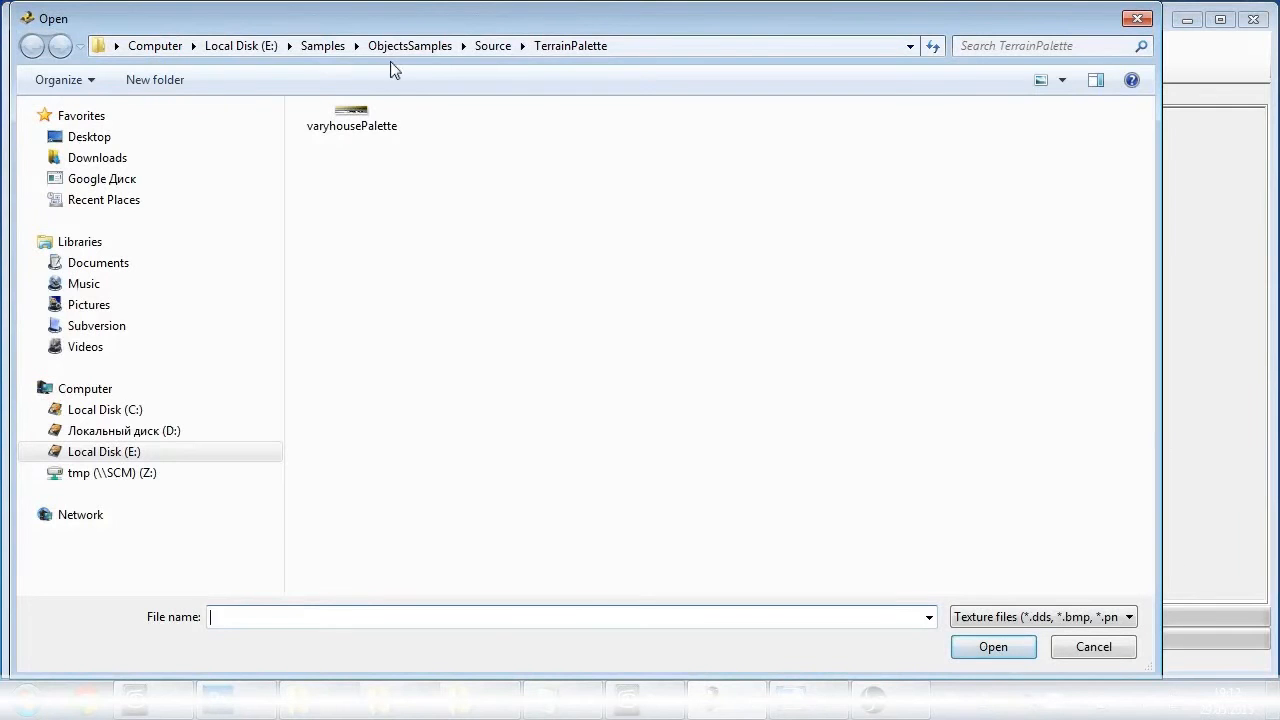
left_click(380, 122)
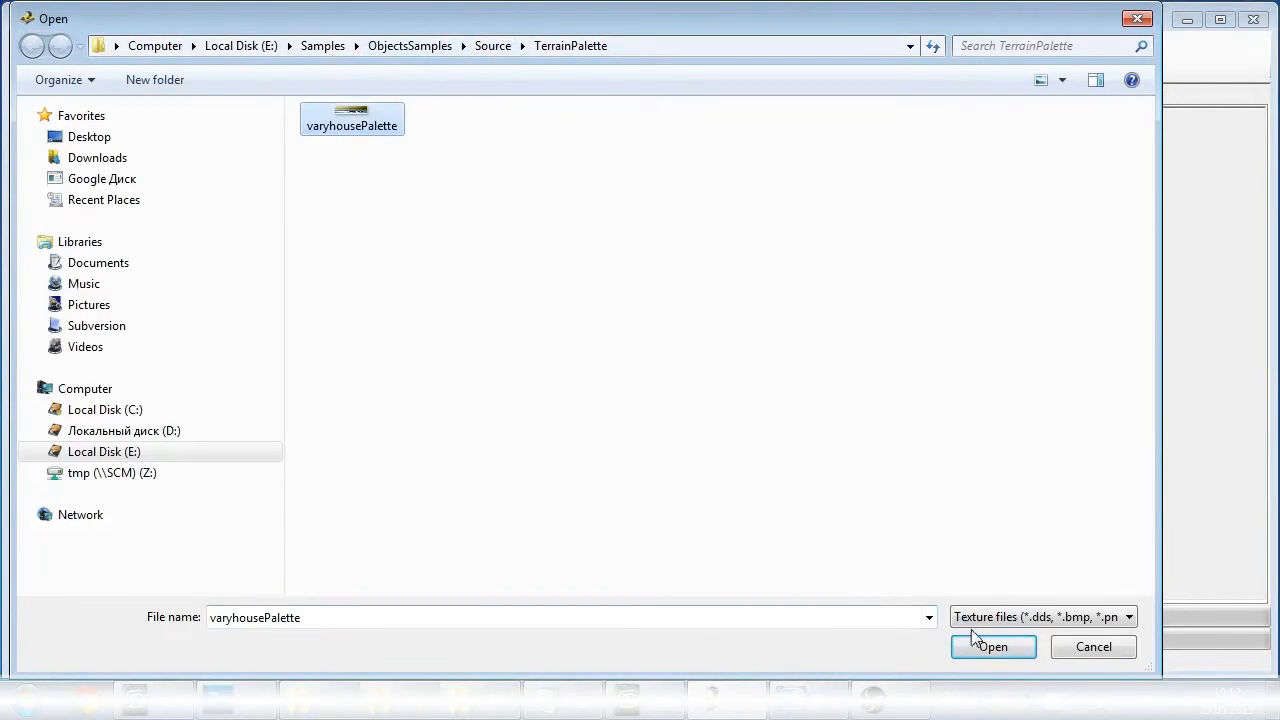
left_click(993, 646)
left_click(43, 186)
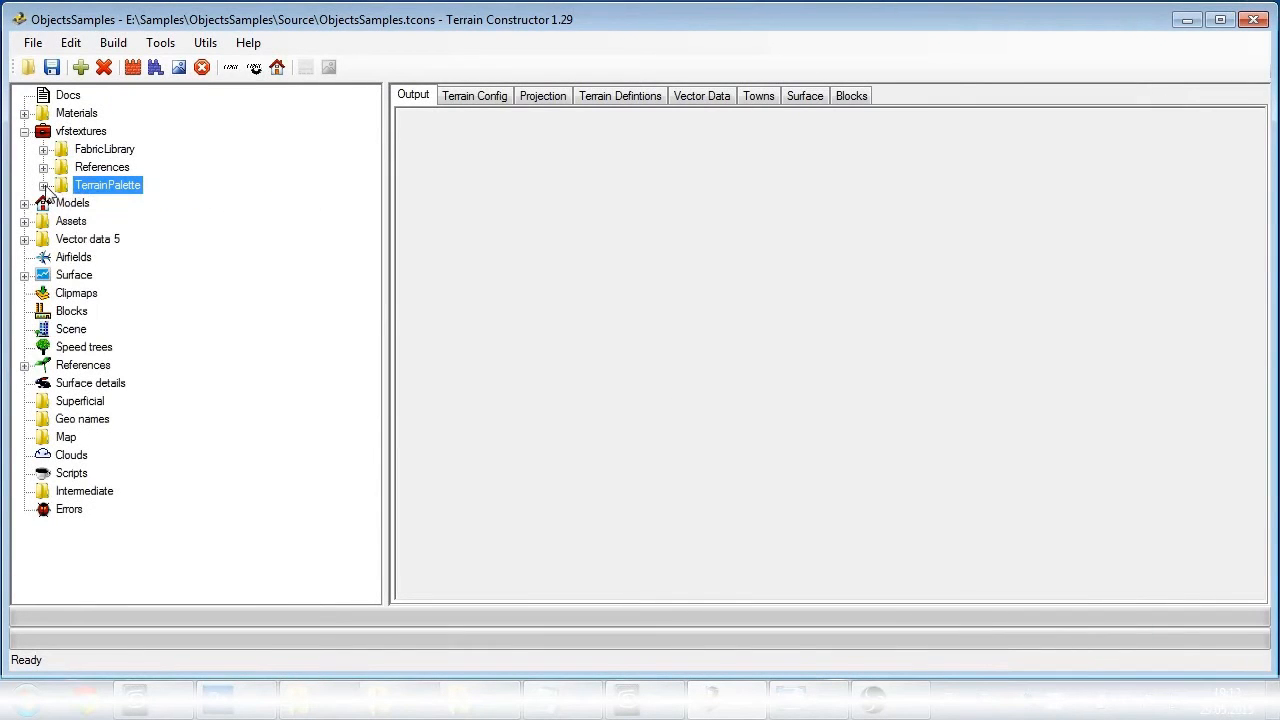
right_click(70, 132)
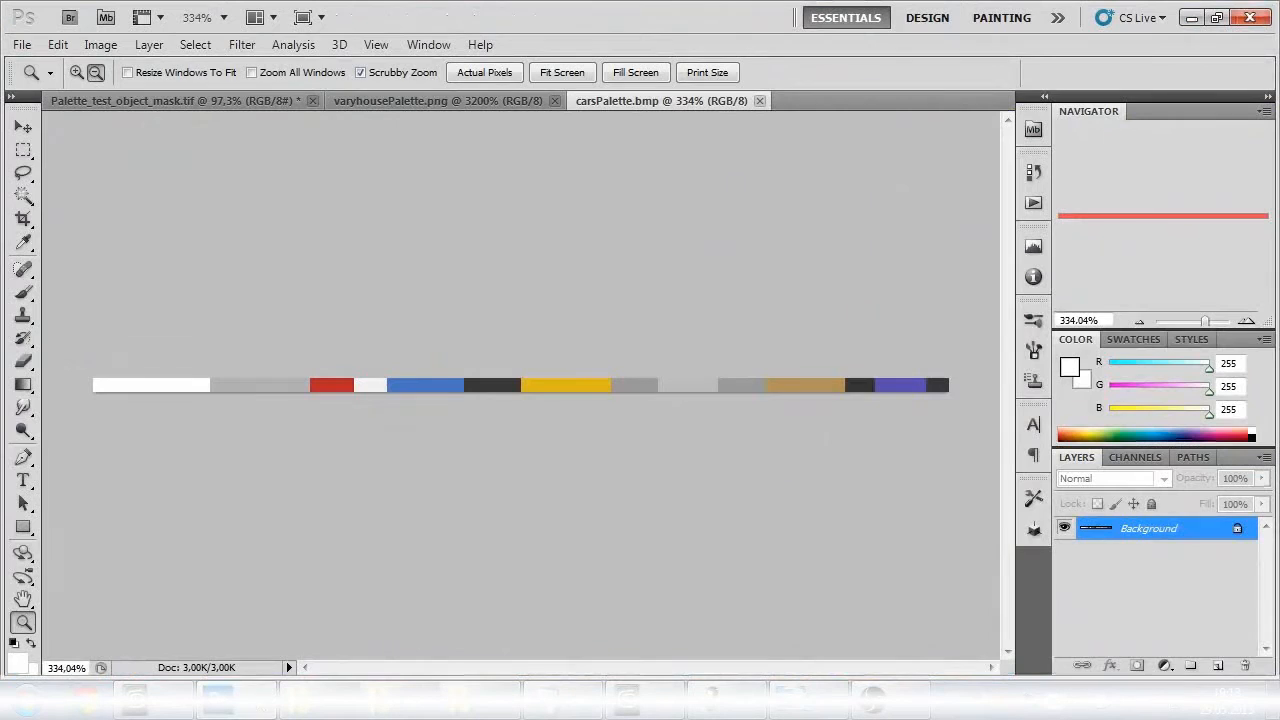
- Switch to Photoshop and examine the whole color grid of varyhousePalette.png
left_click(425, 100)
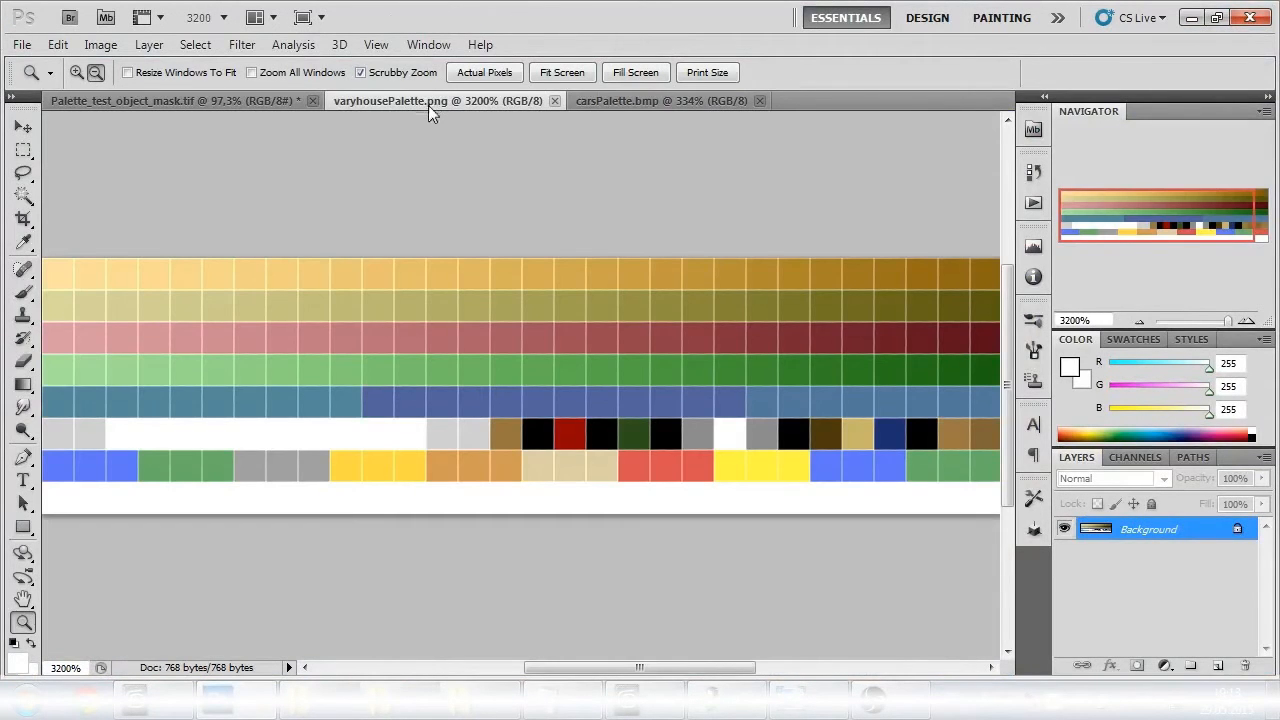
left_click_drag(617, 349, 580, 351)
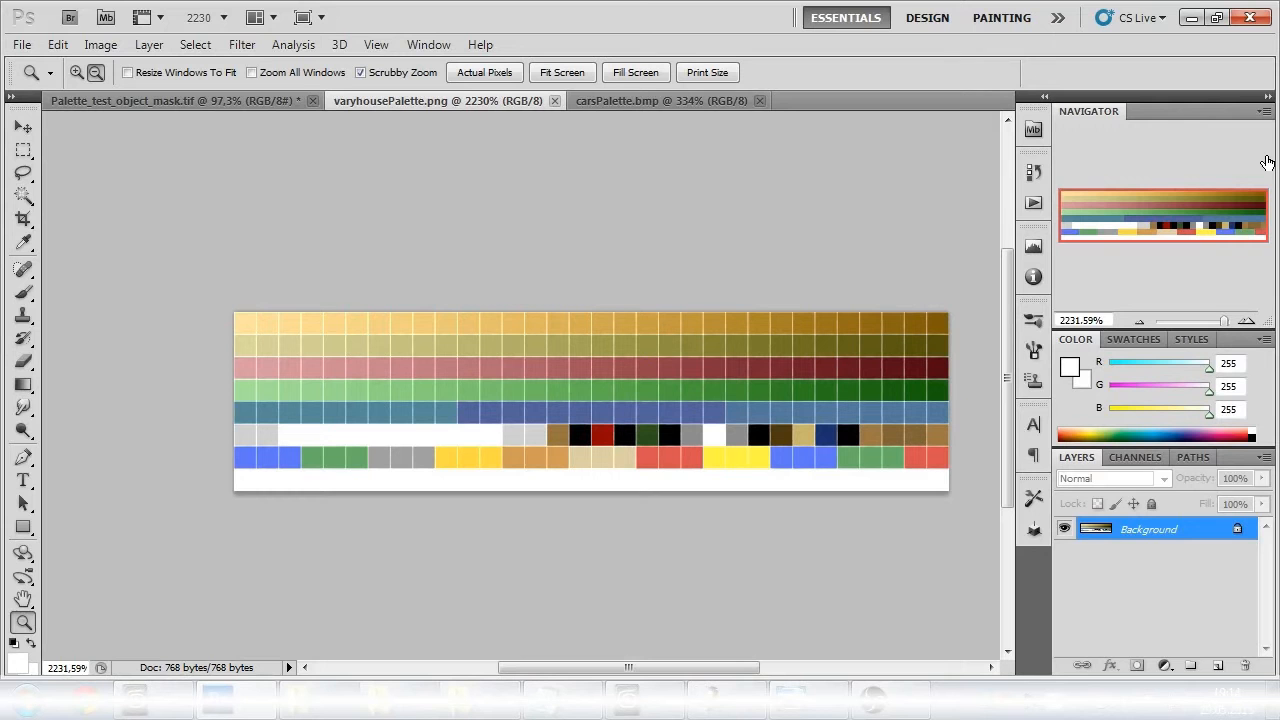
- Switch to 3ds Max and examine the composite diffuse map layers of the building's concrete sub-material
left_click(1191, 17)
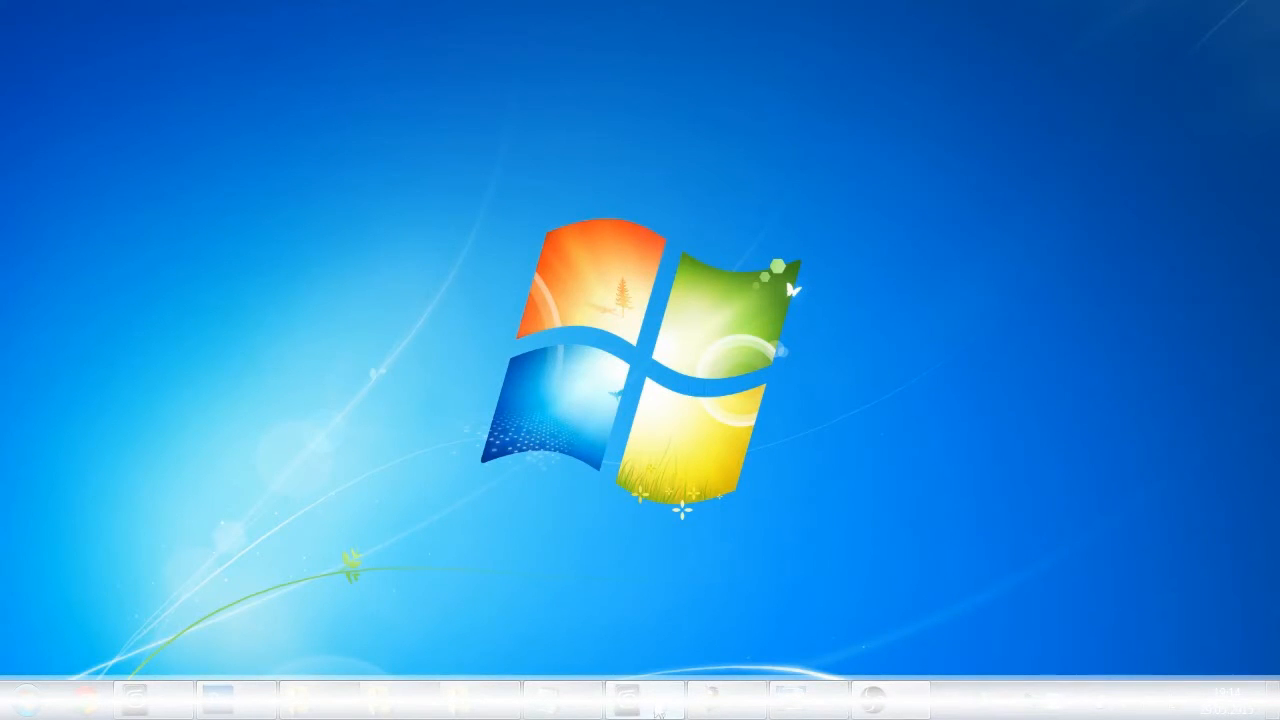
left_click(645, 700)
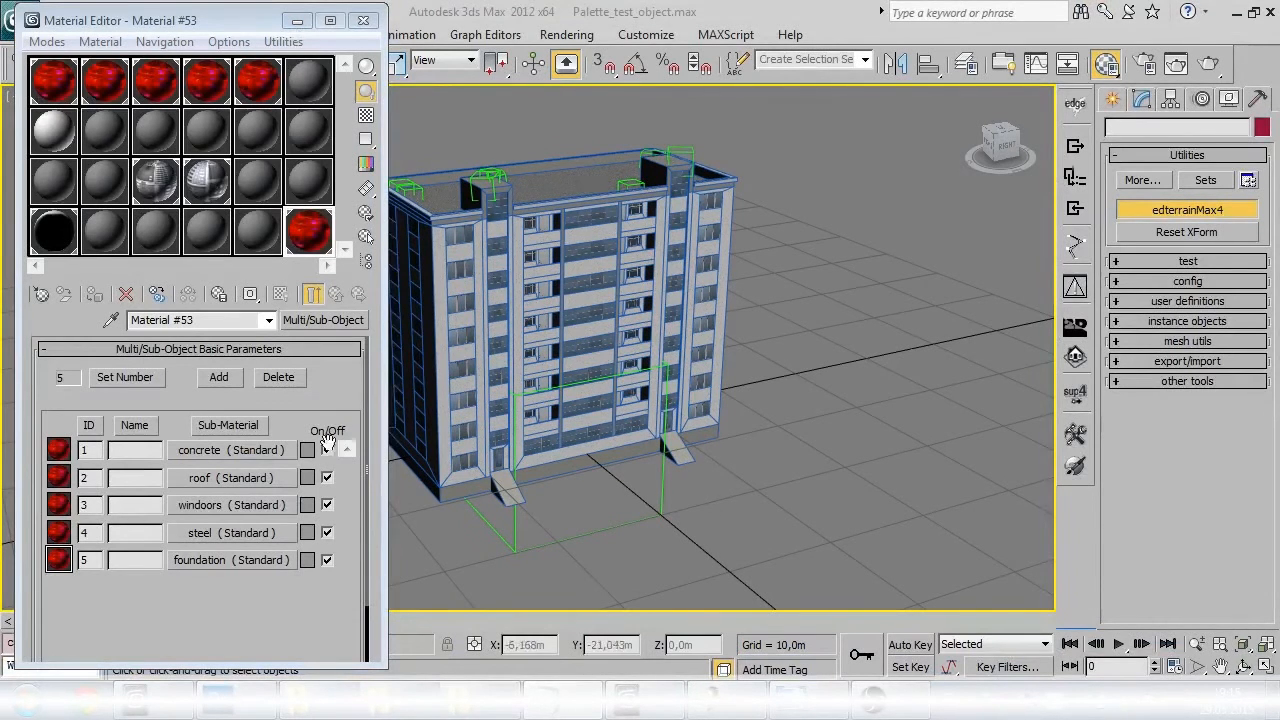
left_click(232, 450)
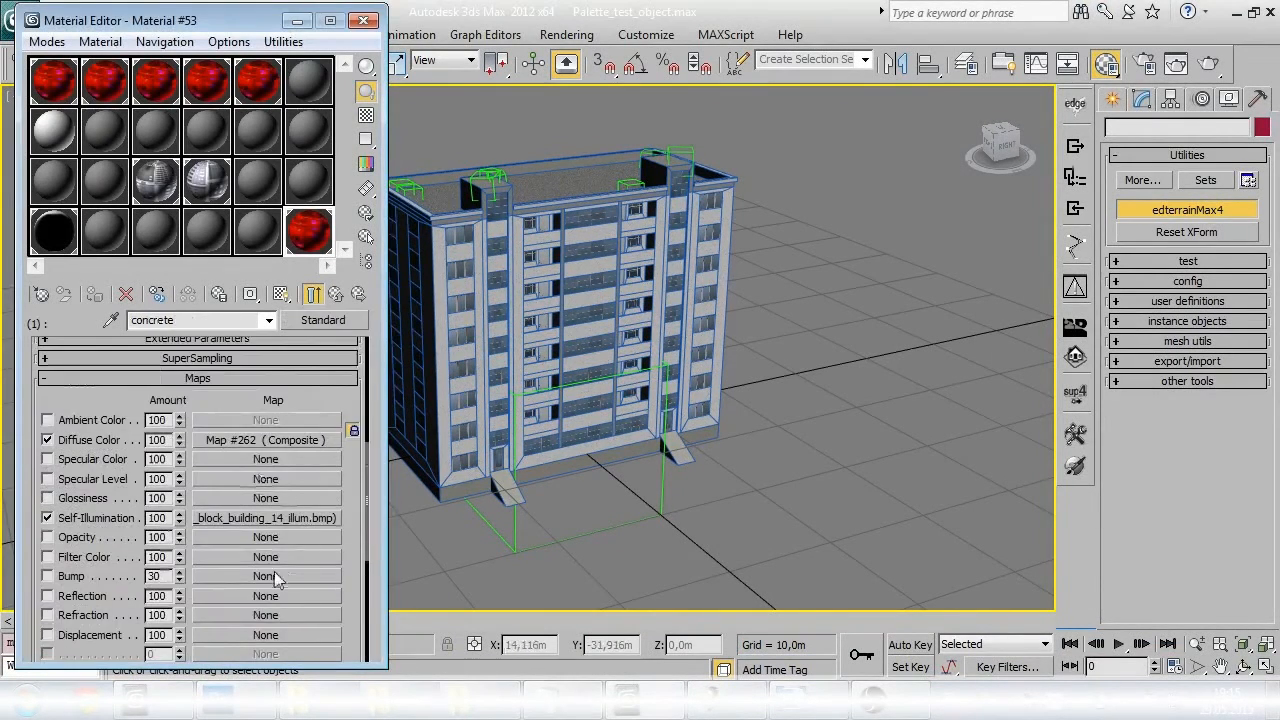
left_click(280, 440)
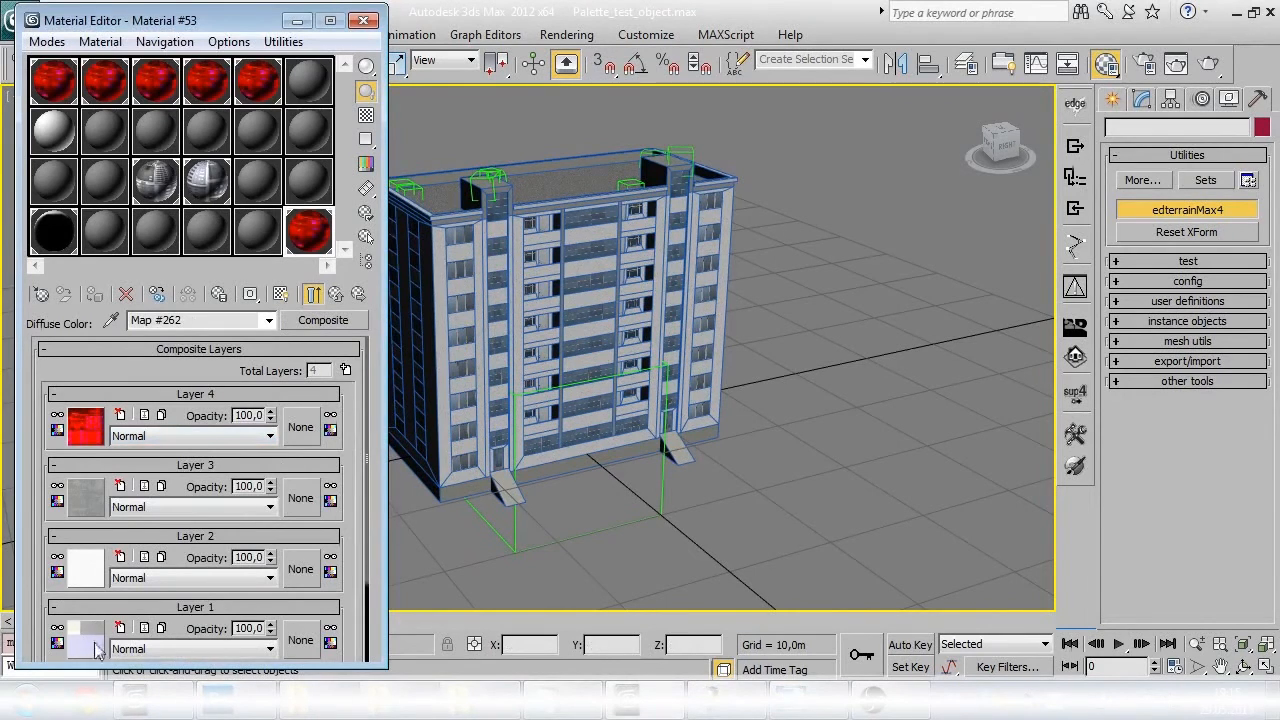
left_click(297, 21)
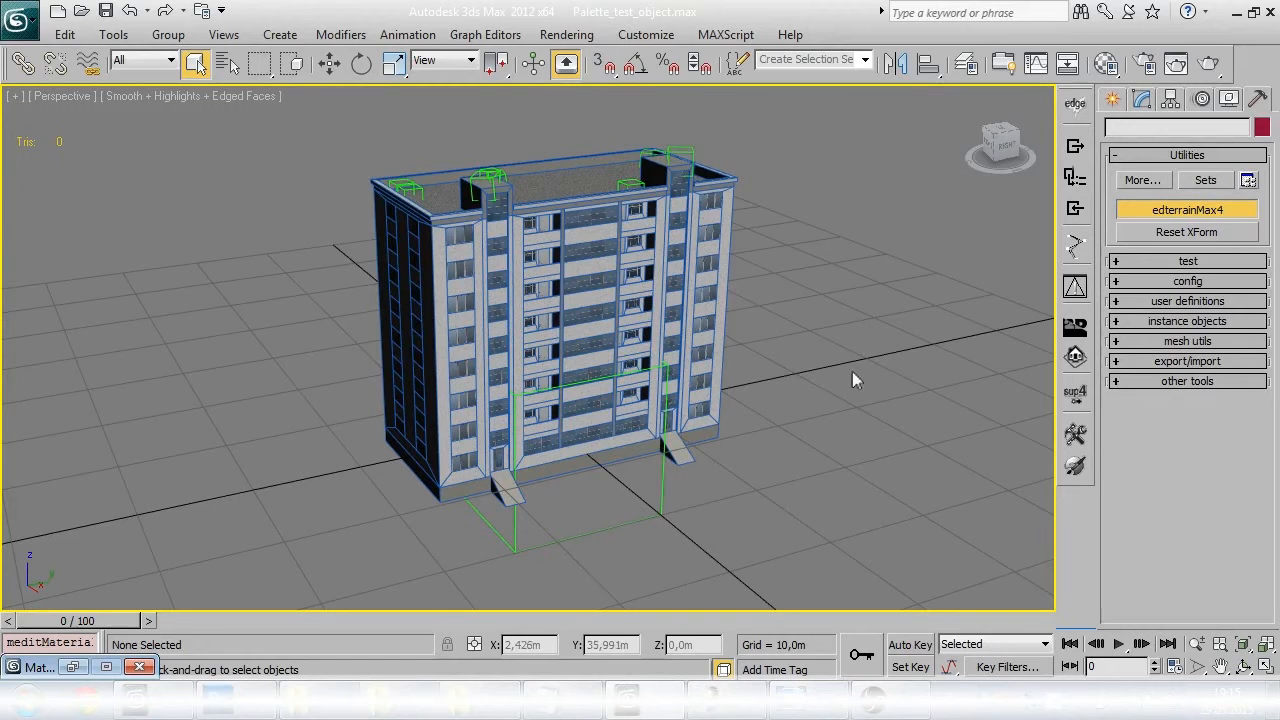
- Switch to Photoshop and examine the Red, Green, Blue and Alpha 1 channels of Palette_test_object_mask.tif, plus the color rows of varyhousePalette.png
left_click(135, 104)
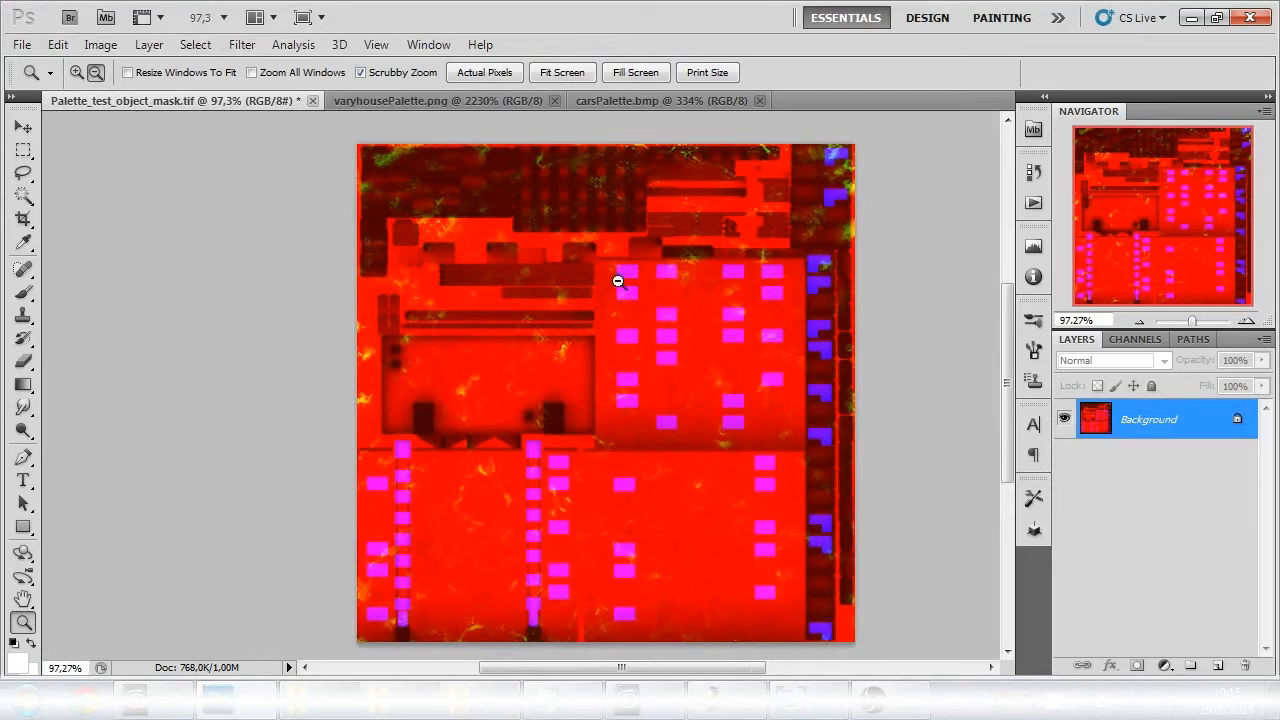
left_click(1134, 340)
left_click(1124, 403)
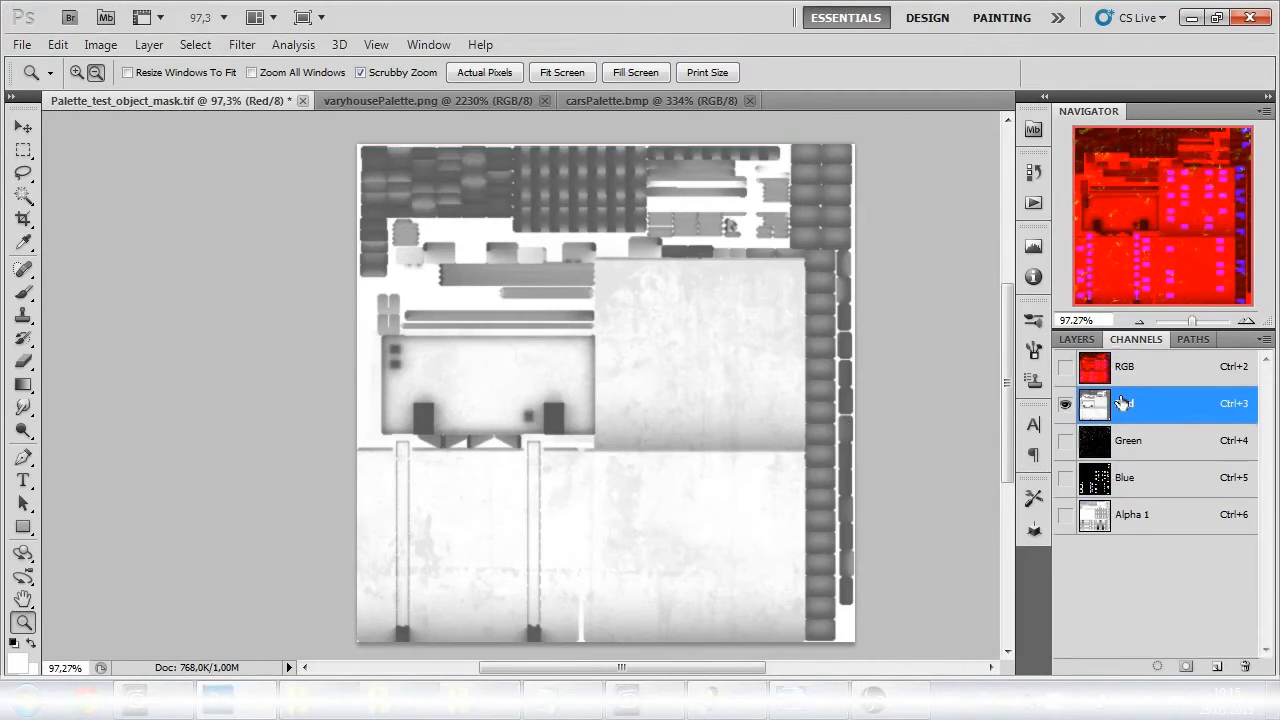
left_click(1139, 447)
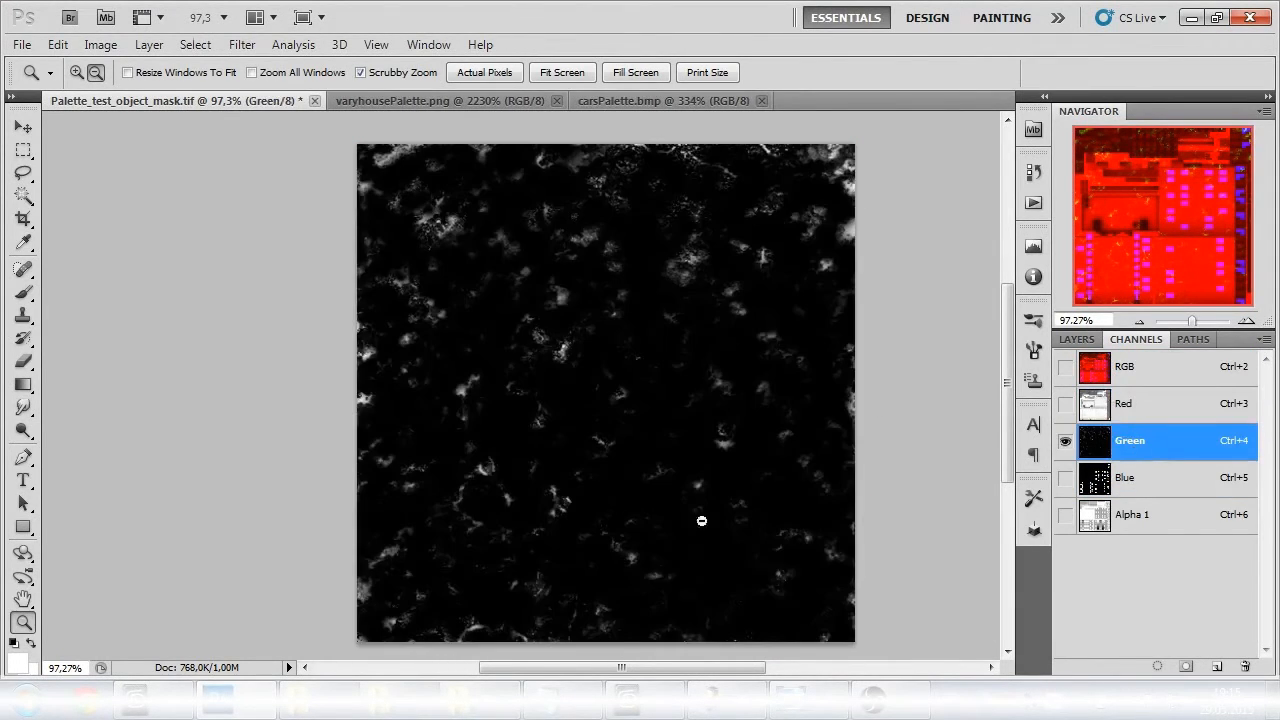
left_click(1133, 489)
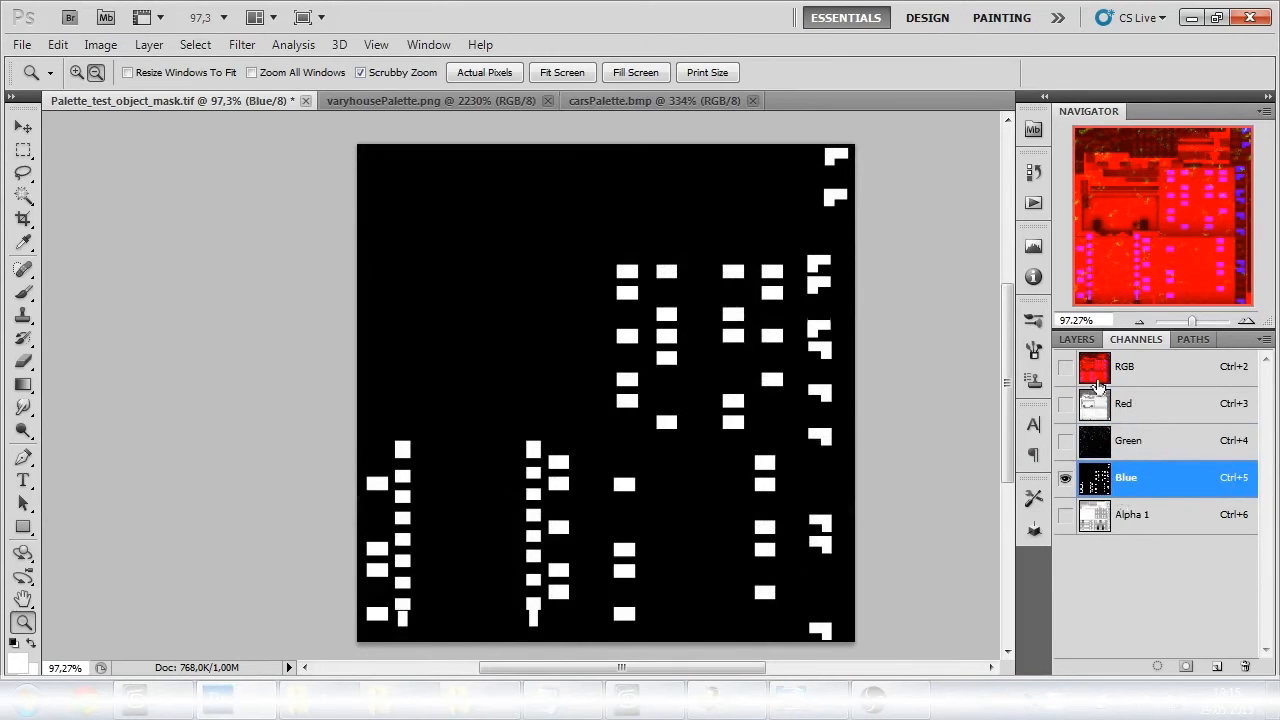
left_click(1145, 518)
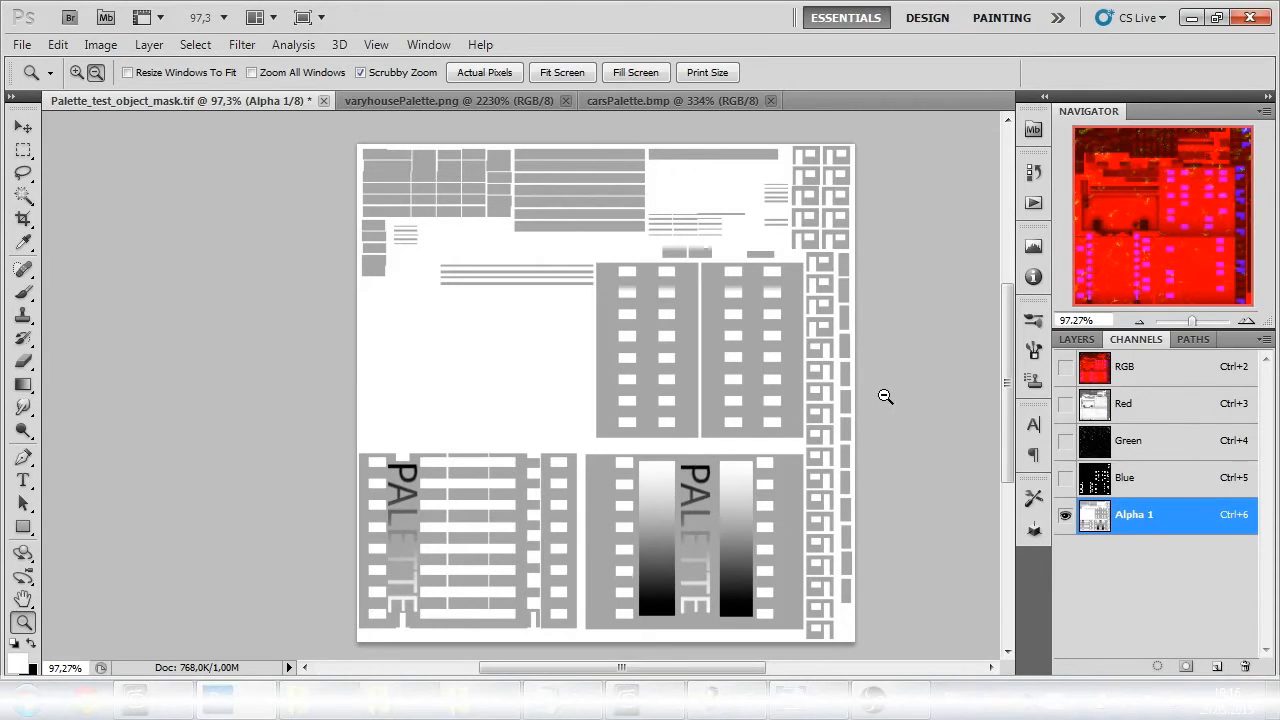
left_click(486, 104)
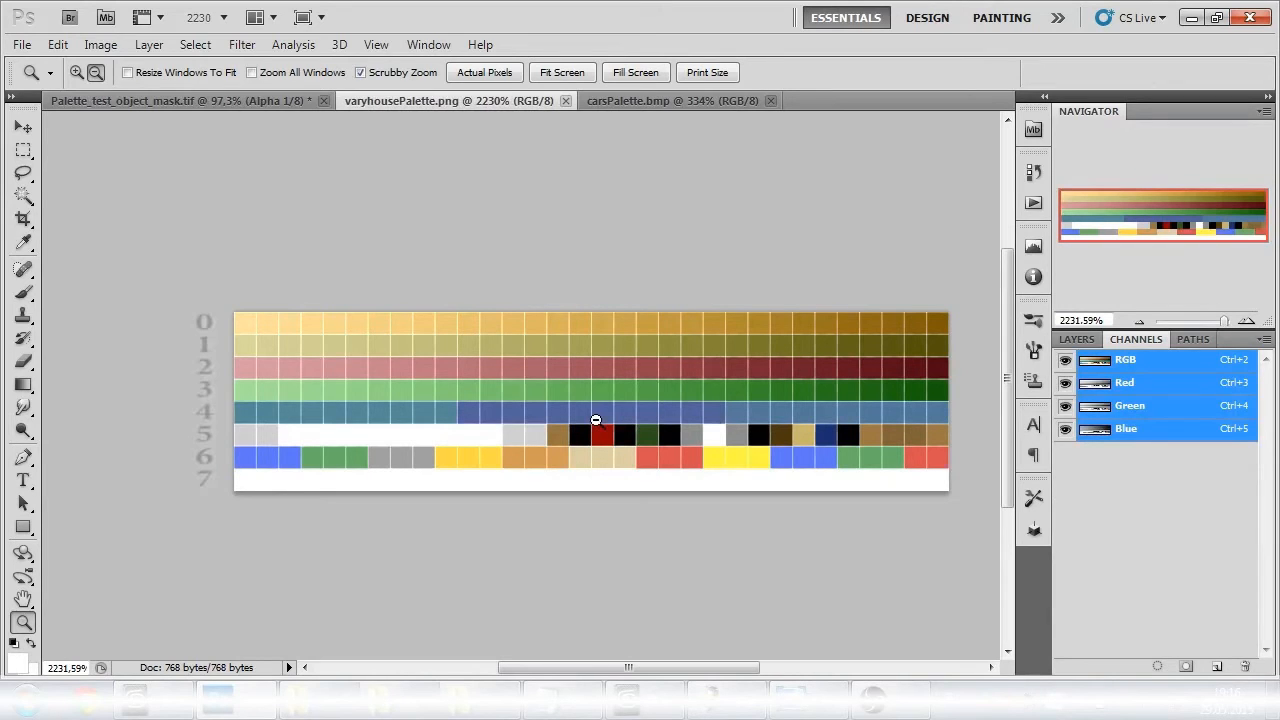
key("F6")
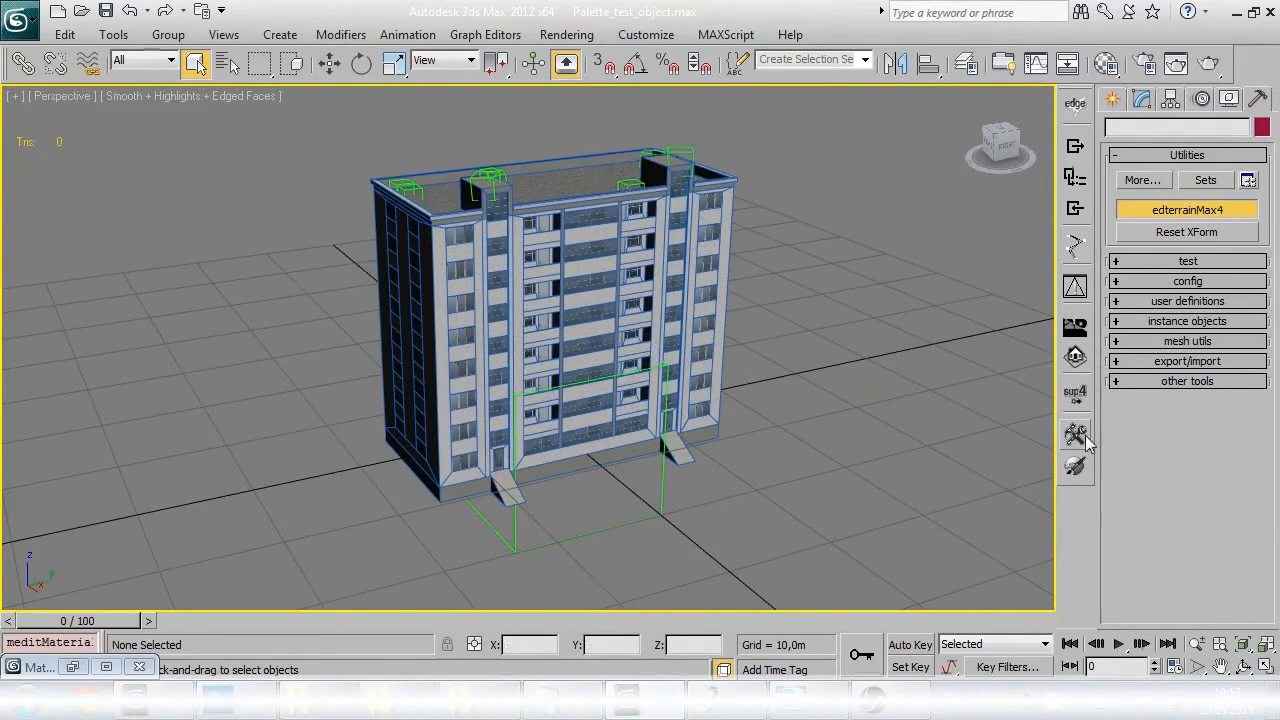
- From 3ds Max, open the Model Editor and set Palette V to 6 for the Palette_test_object%geometry node
left_click(1085, 433)
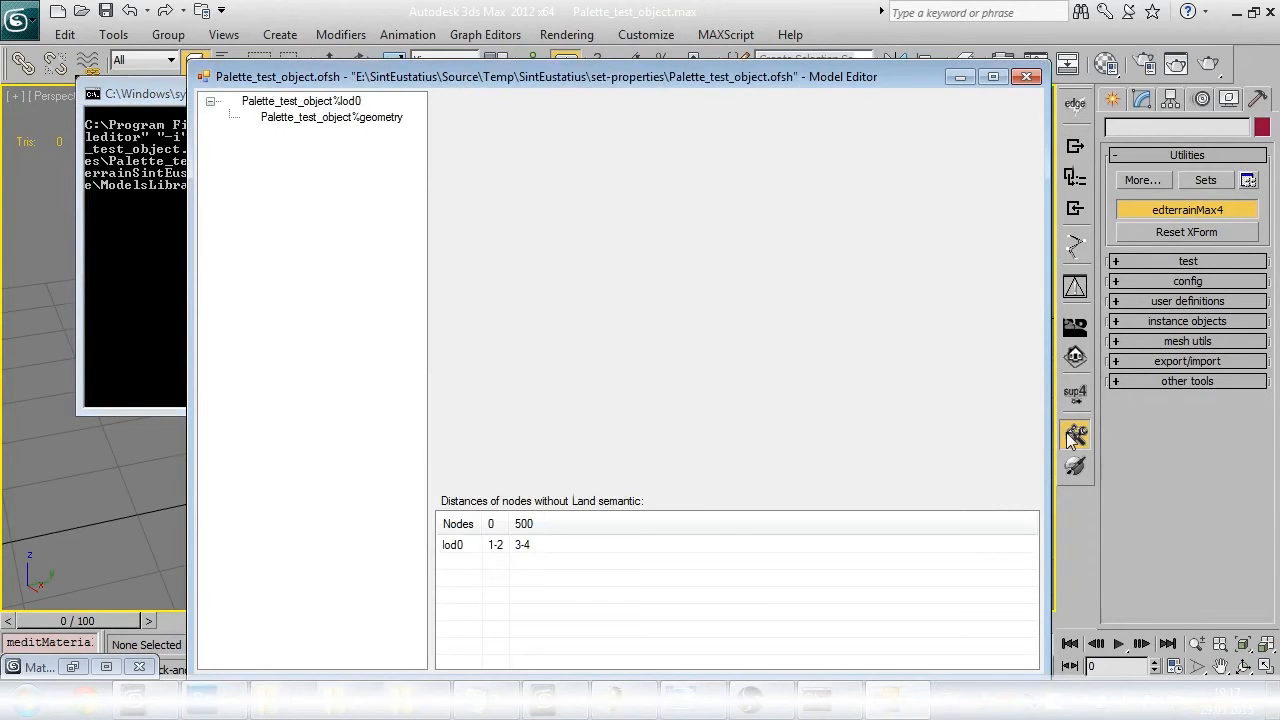
left_click(368, 118)
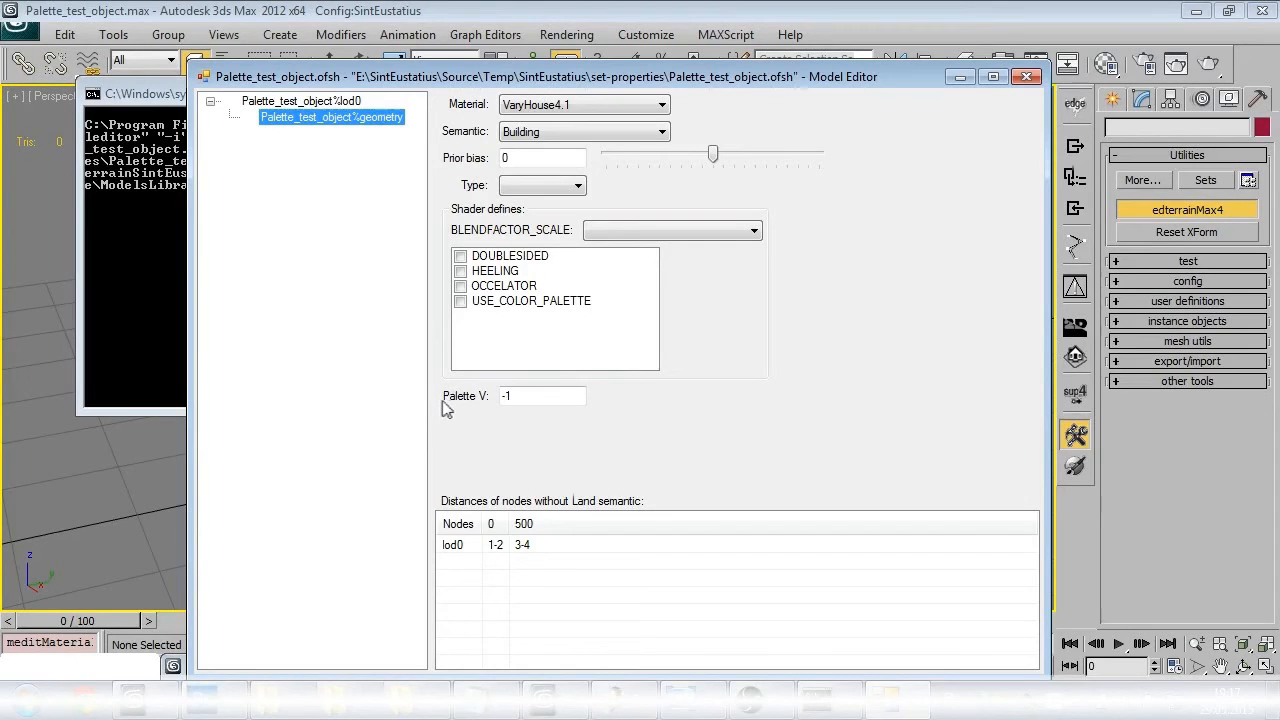
left_click(535, 397)
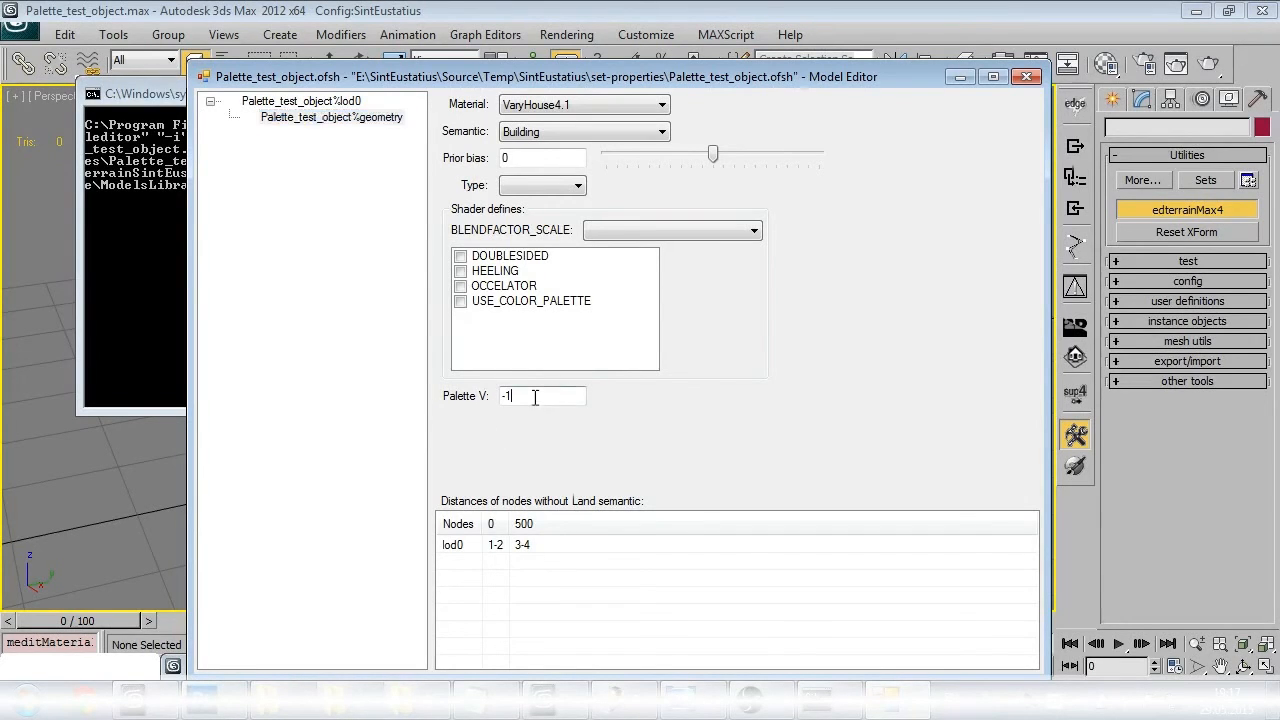
key("BackSpace")
key("BackSpace")
type("6")
left_click(1026, 76)
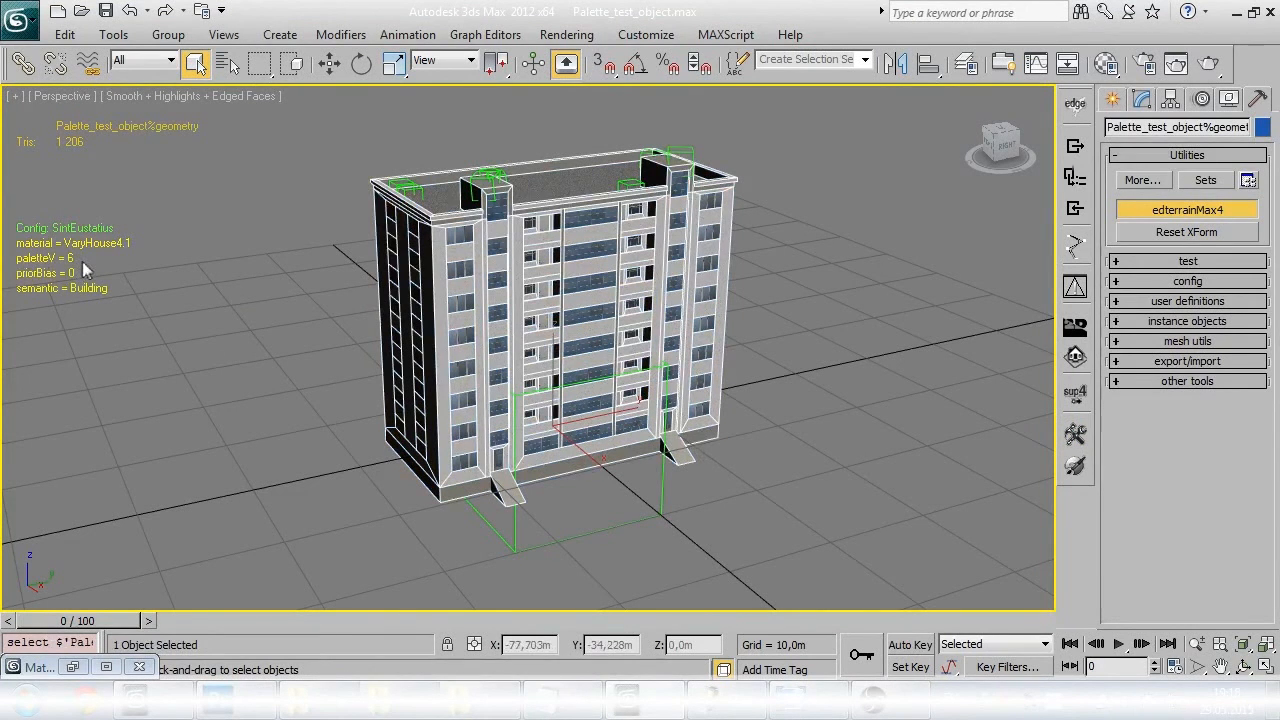
- Reopen the Model Editor and check the Palette V setting of the Palette_test_object%geometry node
left_click(1075, 435)
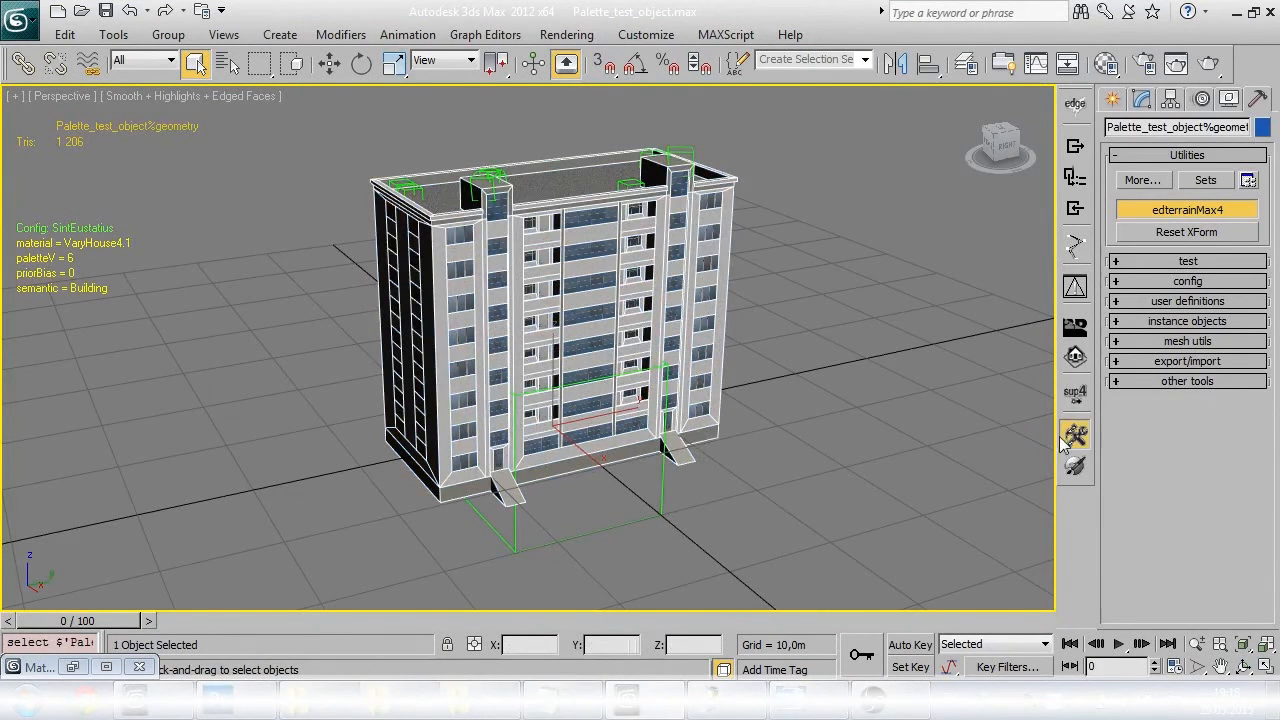
left_click(310, 116)
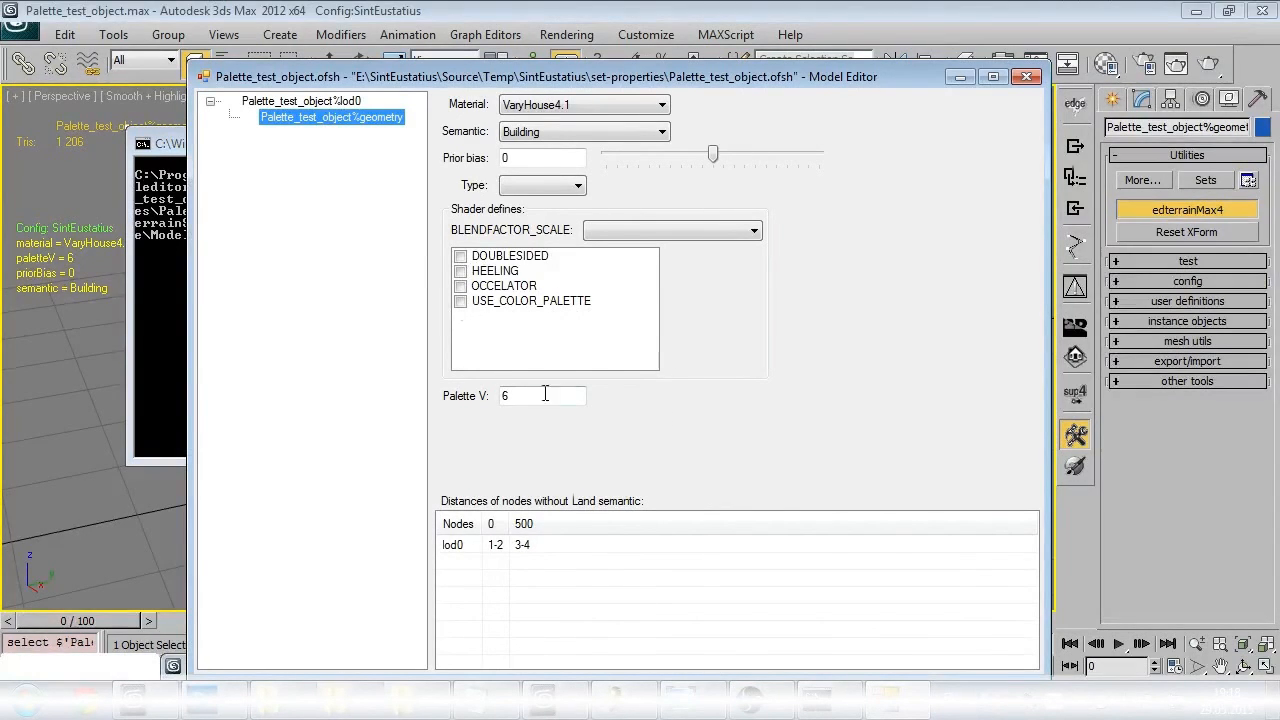
left_click(1022, 76)
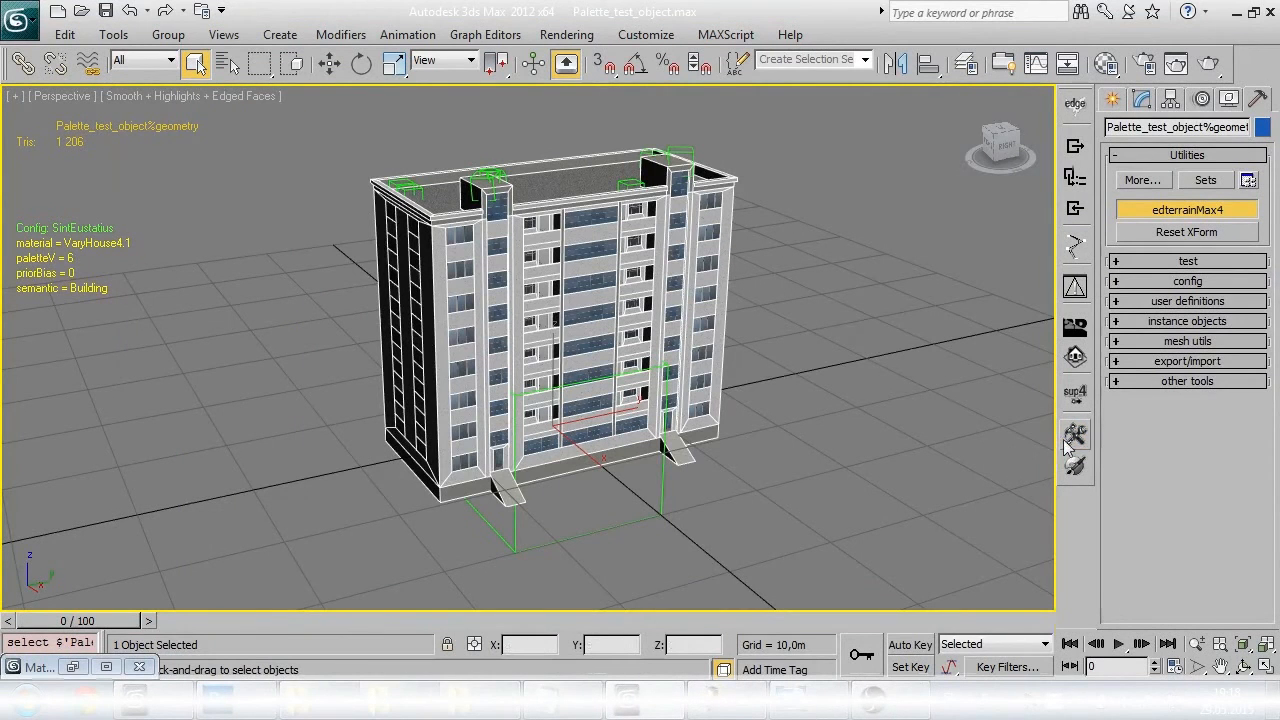
- Launch the building's preview in the PROJECT9 viewer and inspect the model from its other sides and closer up
left_click(1074, 395)
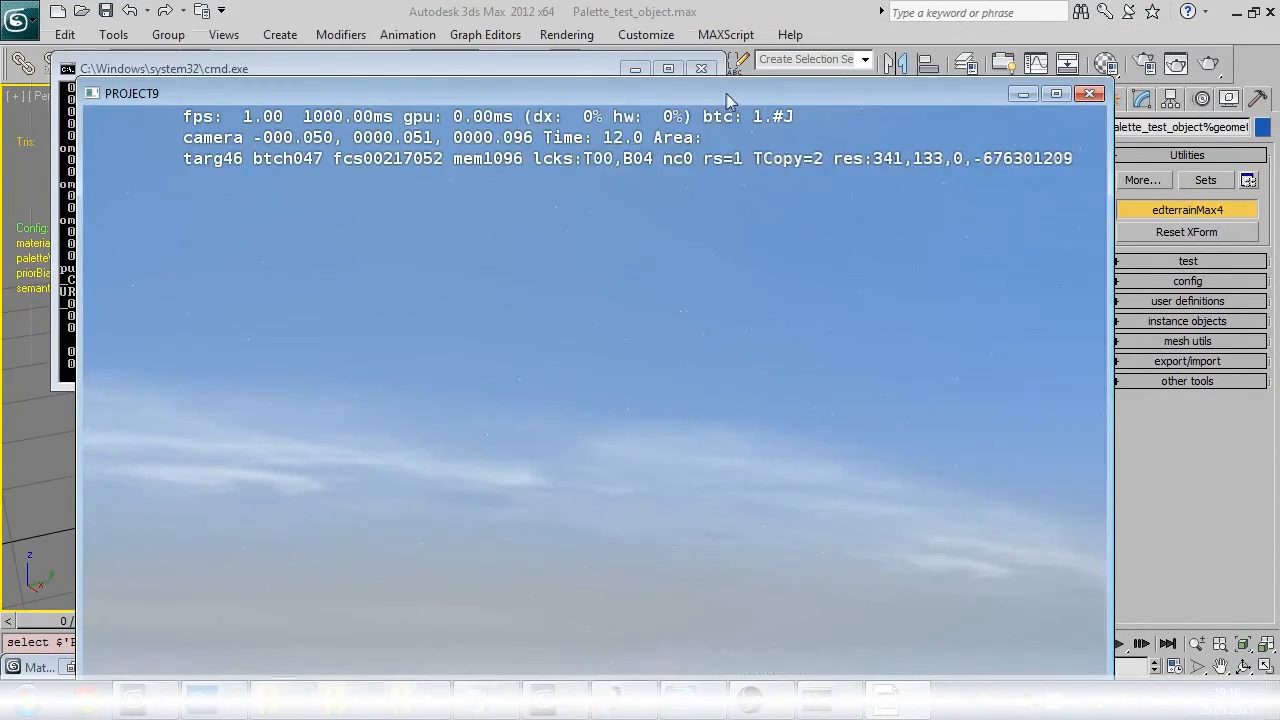
left_click_drag(730, 93, 727, 33)
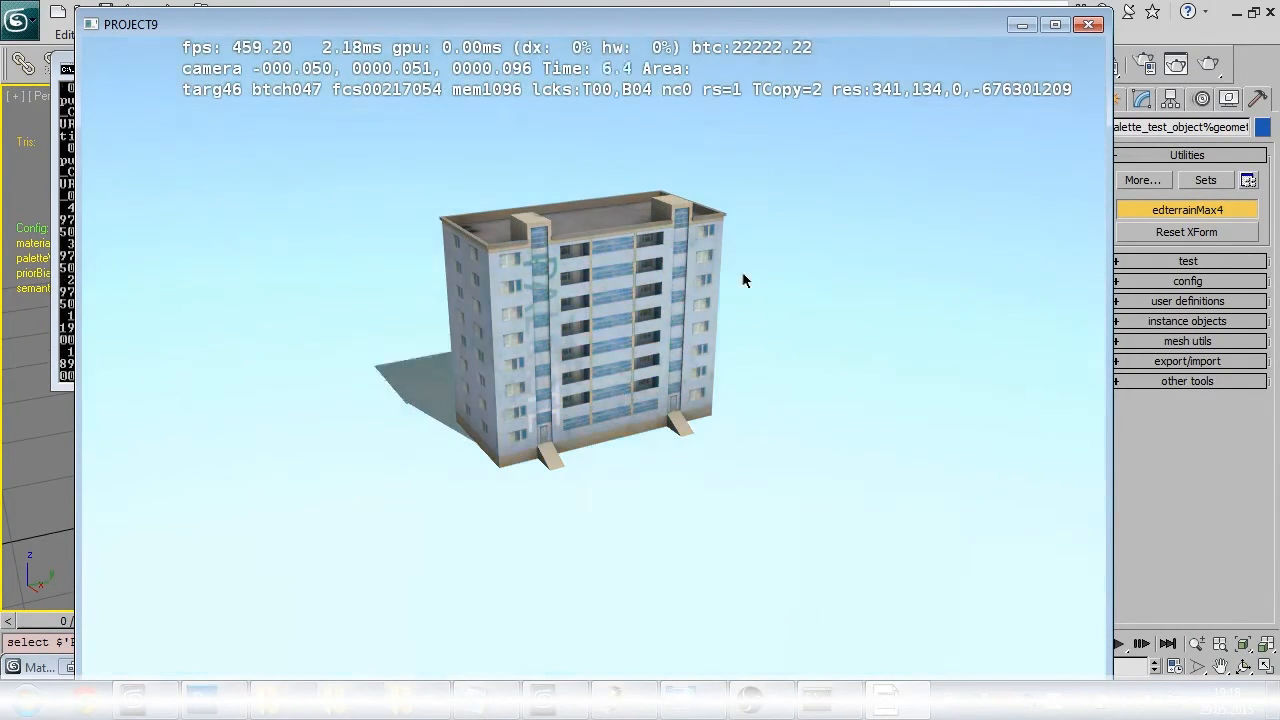
left_click_drag(773, 298, 777, 327)
key("w")
key("w")
key("s")
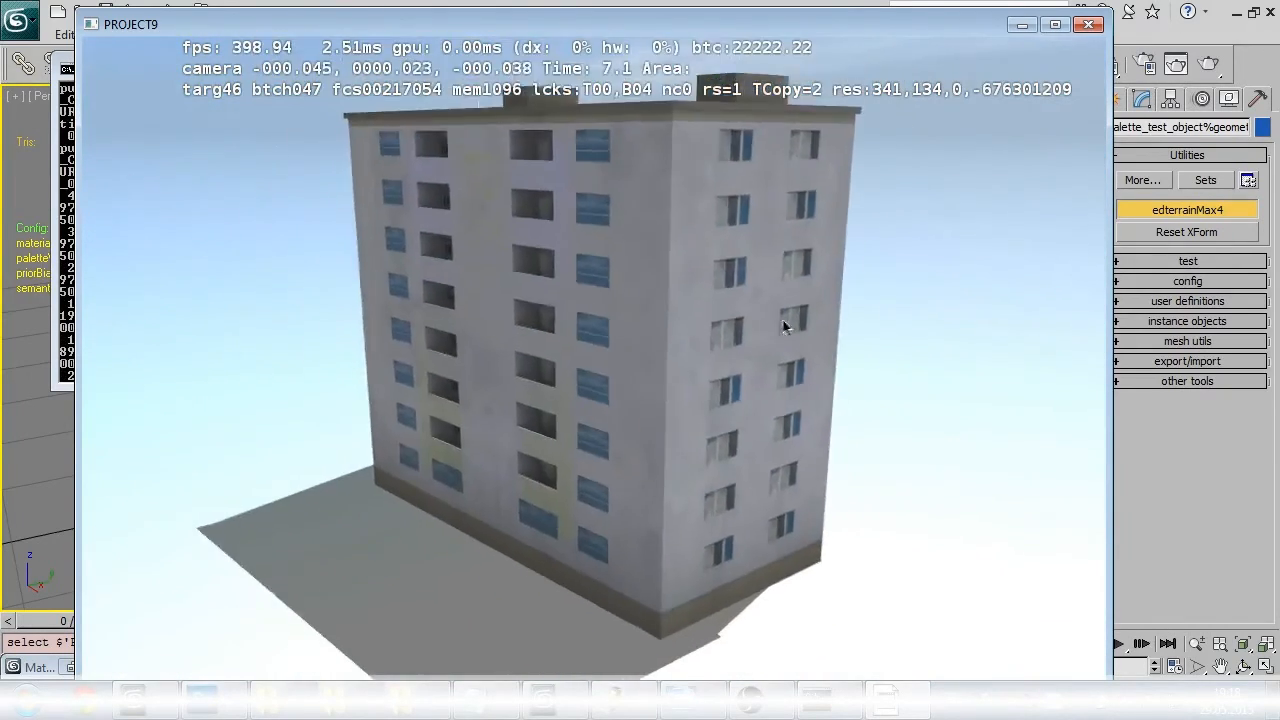
- Cycle through the building's palette color variants in the viewer, examining the facade, balcony gradients and PALETTE lettering up close
key("space")
key("space")
key("space")
key("space")
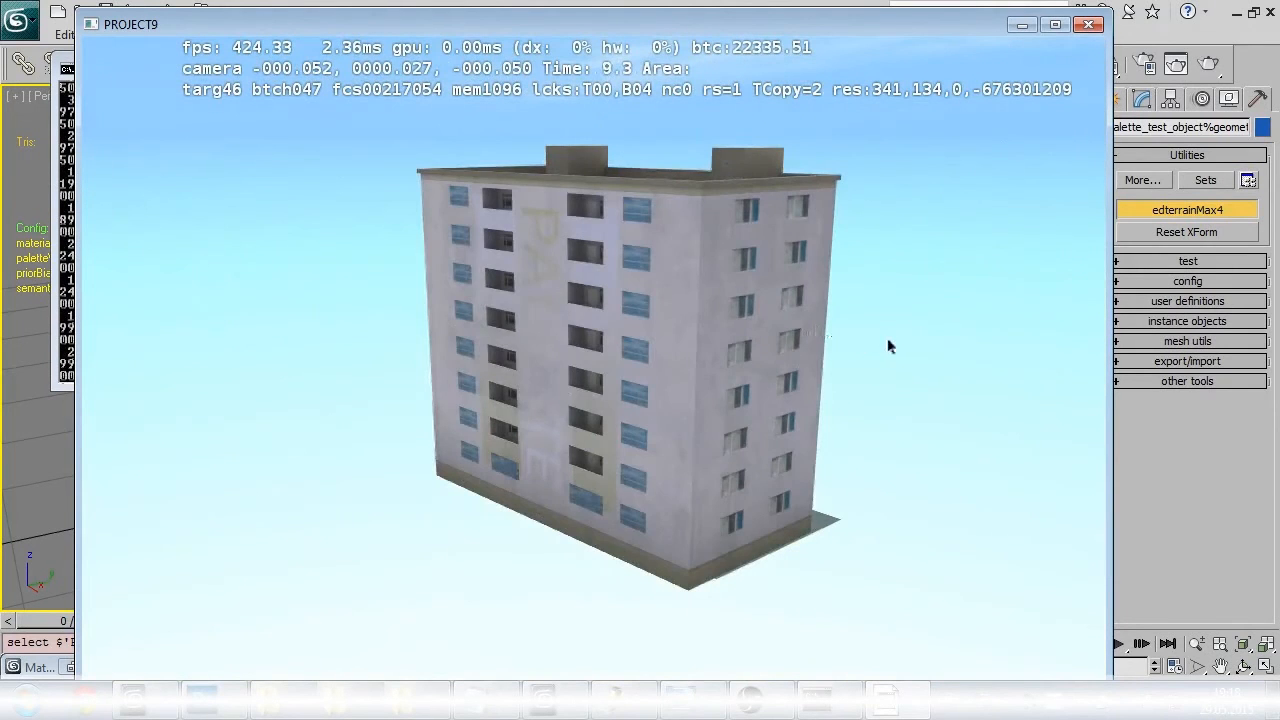
key("w")
left_click_drag(851, 353, 876, 345)
key("space")
key("w")
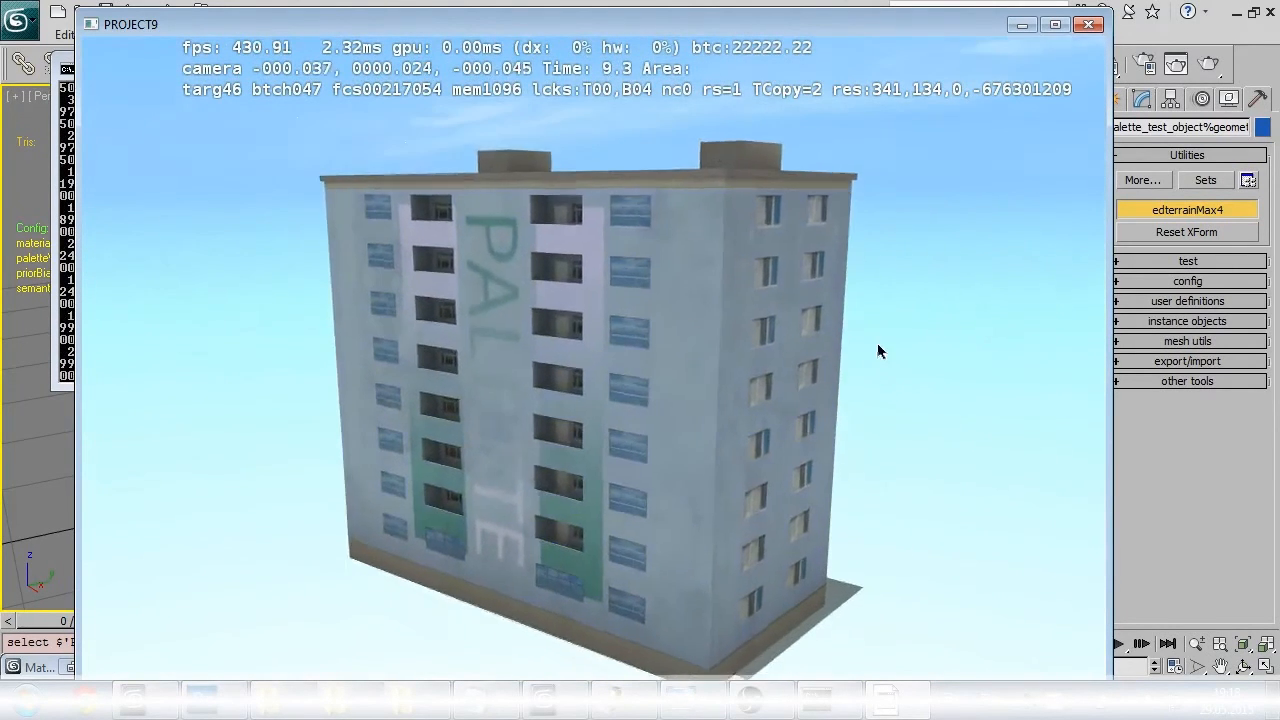
key("s")
key("space")
key("space")
key("space")
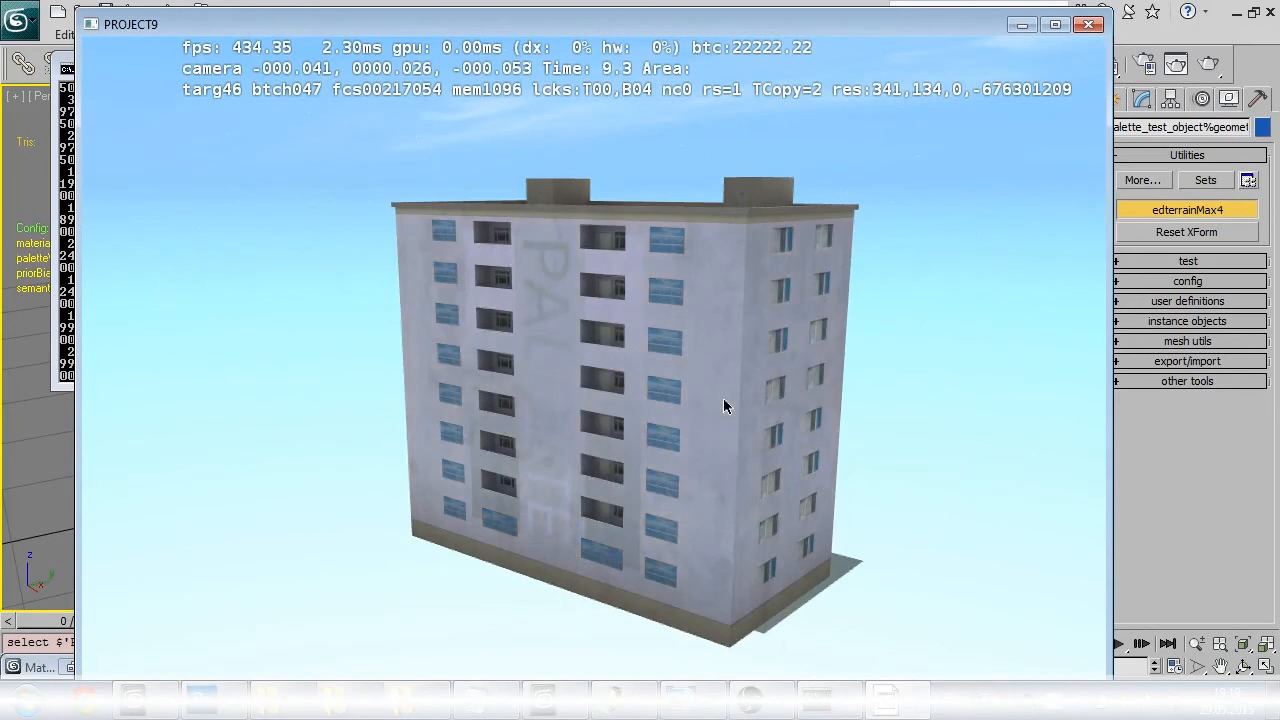
key("space")
key("space")
key("w")
key("space")
key("s")
key("space")
key("space")
key("space")
key("space")
key("space")
key("space")
key("space")
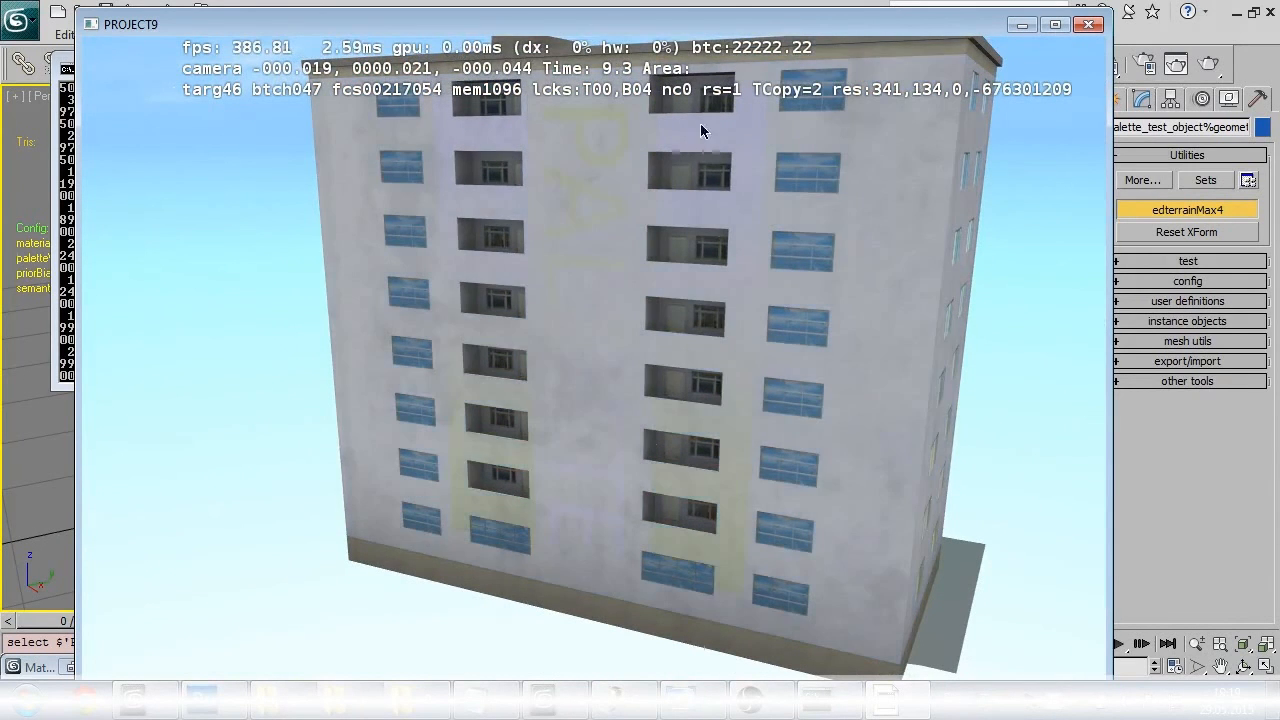
key("space")
key("space")
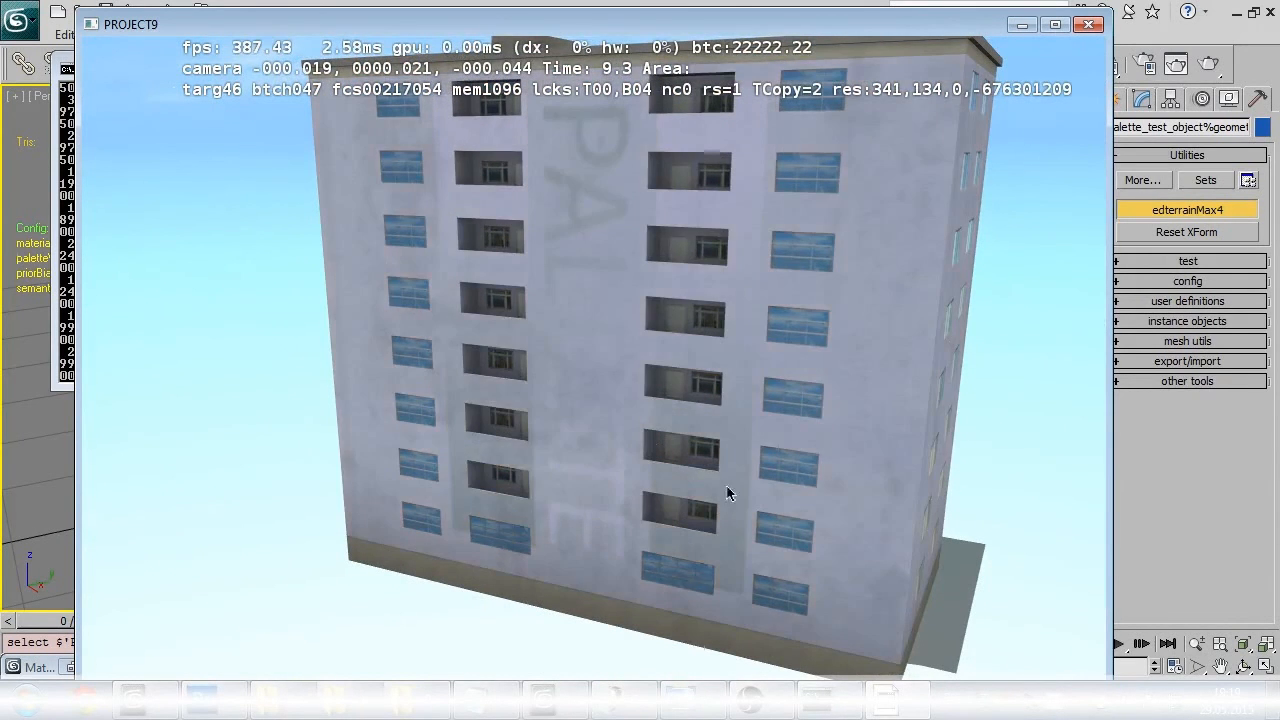
key("space")
key("space")
key("space")
key("space")
key("space")
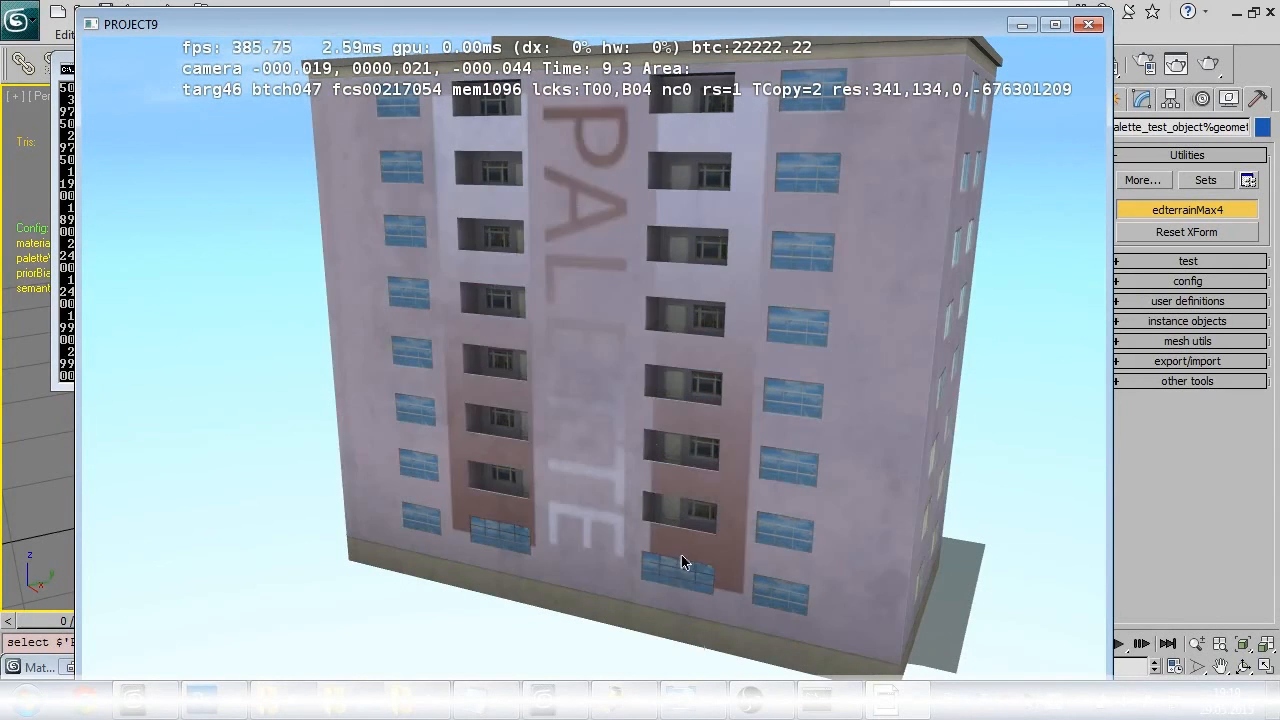
key("space")
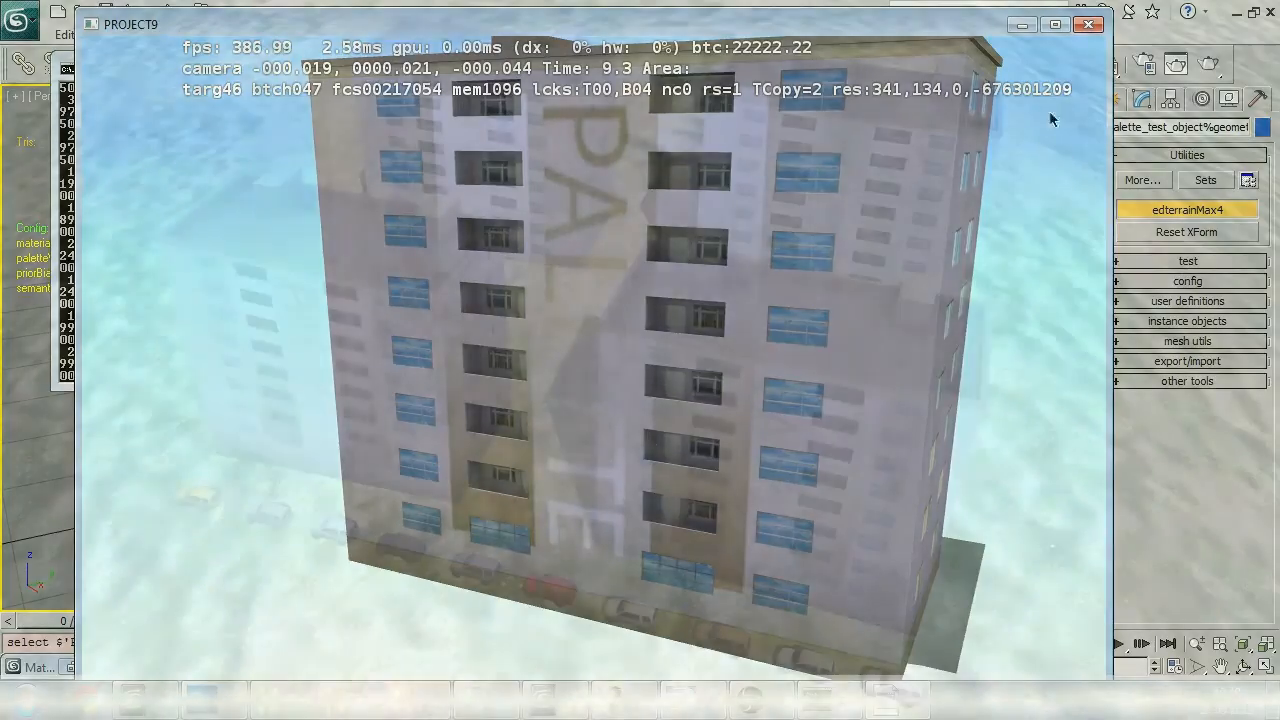